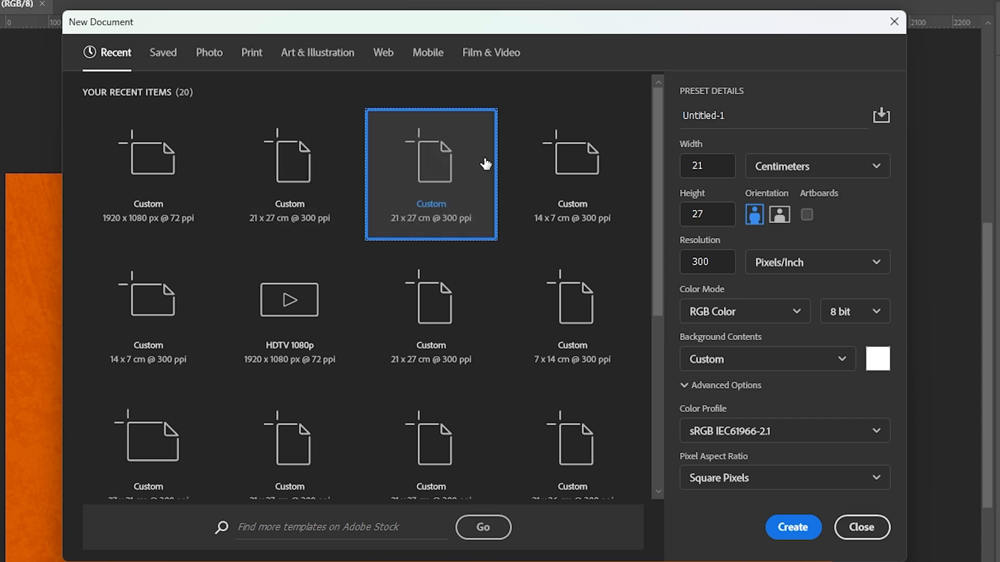
Step: Close the current New Document dialog and reopen it to begin a fresh document setup
click(860, 527)
click(735, 239)
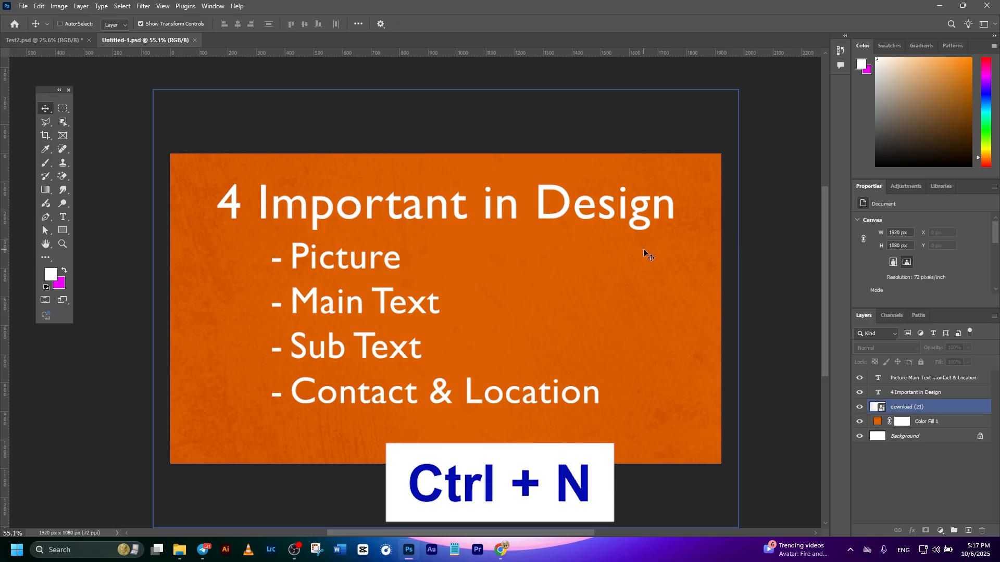
key(ctrl+n)
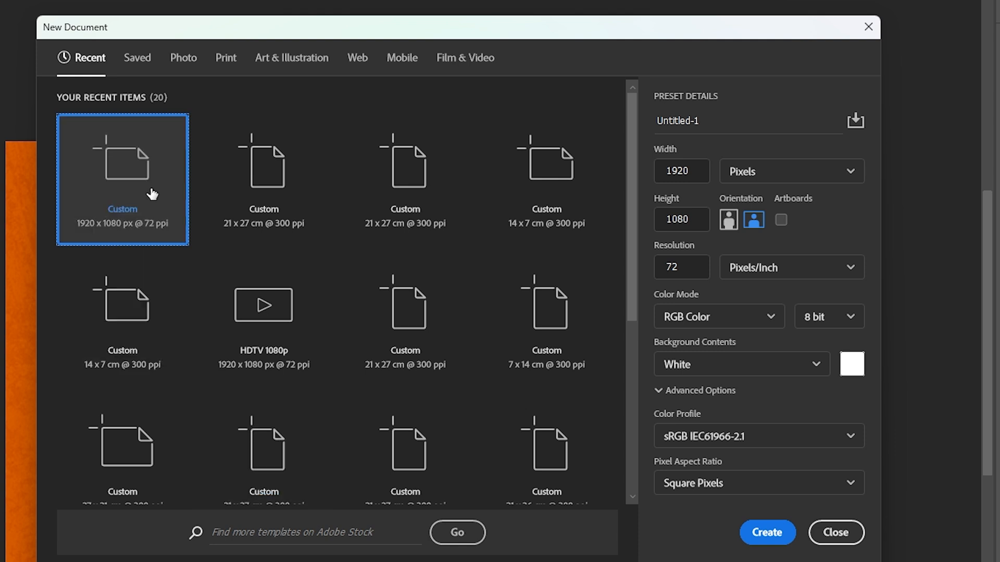
Step: Look through the Photo, Print, Art & Illustration, Web, Mobile, Film & Video and Saved document presets
click(178, 67)
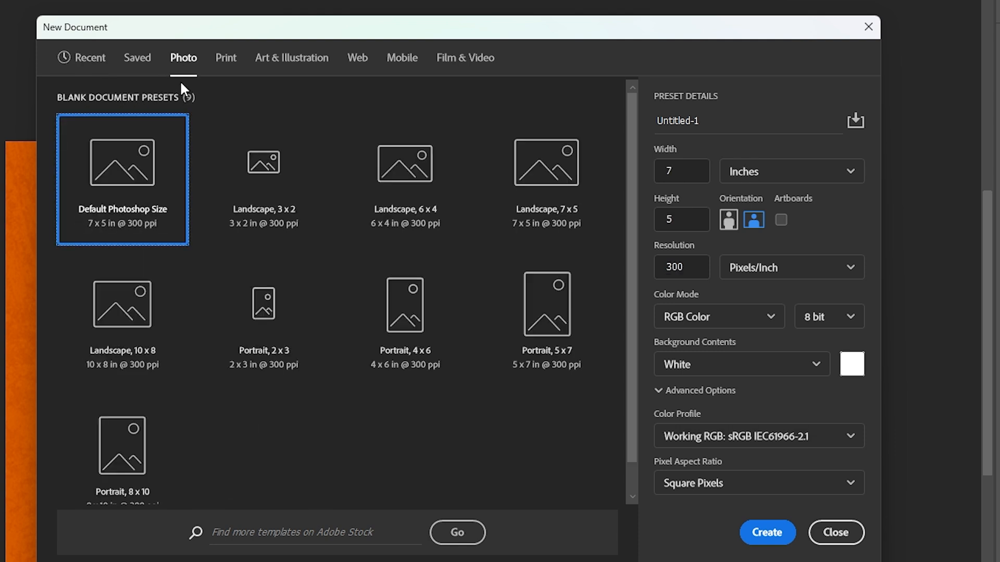
click(233, 65)
click(289, 72)
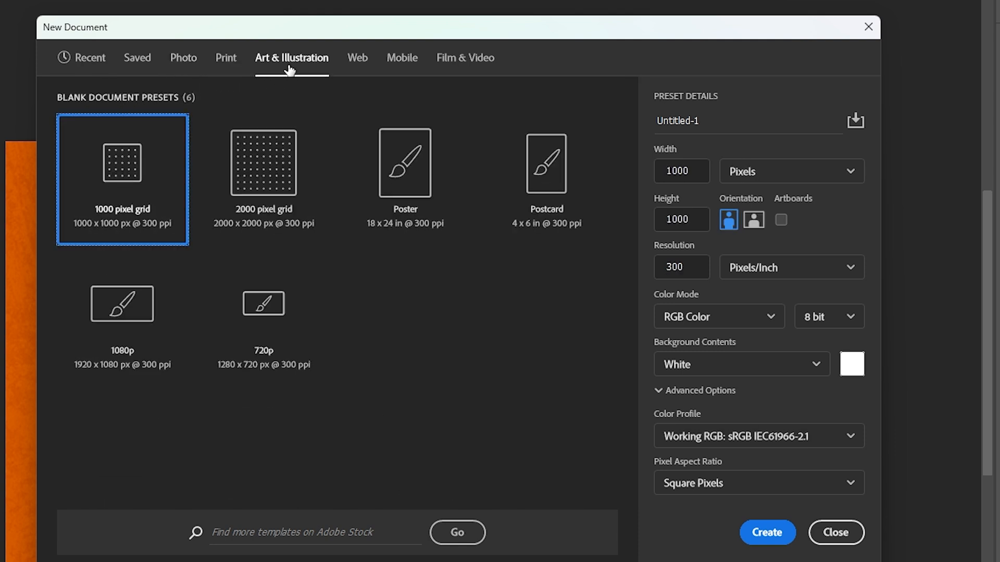
click(362, 66)
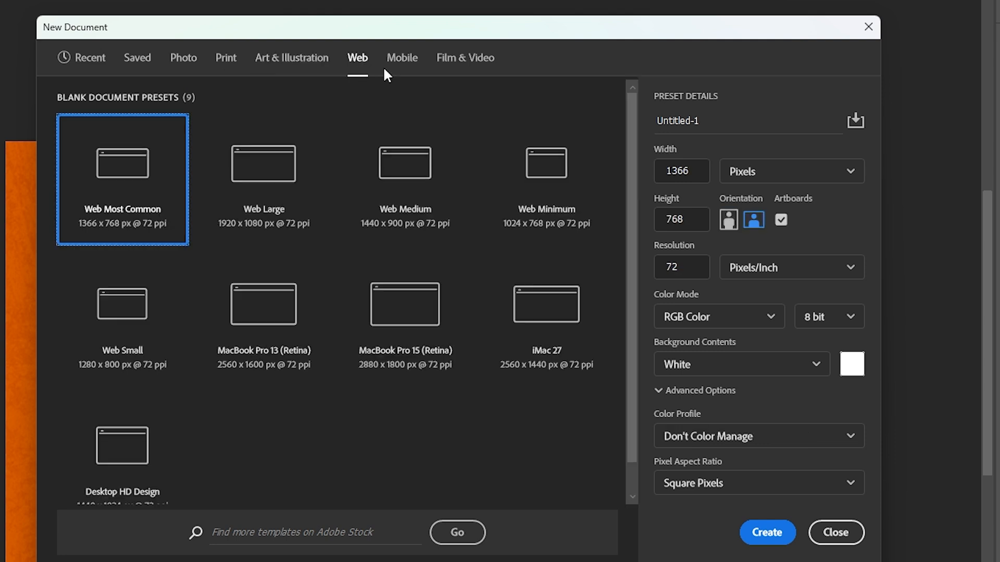
click(404, 68)
click(466, 61)
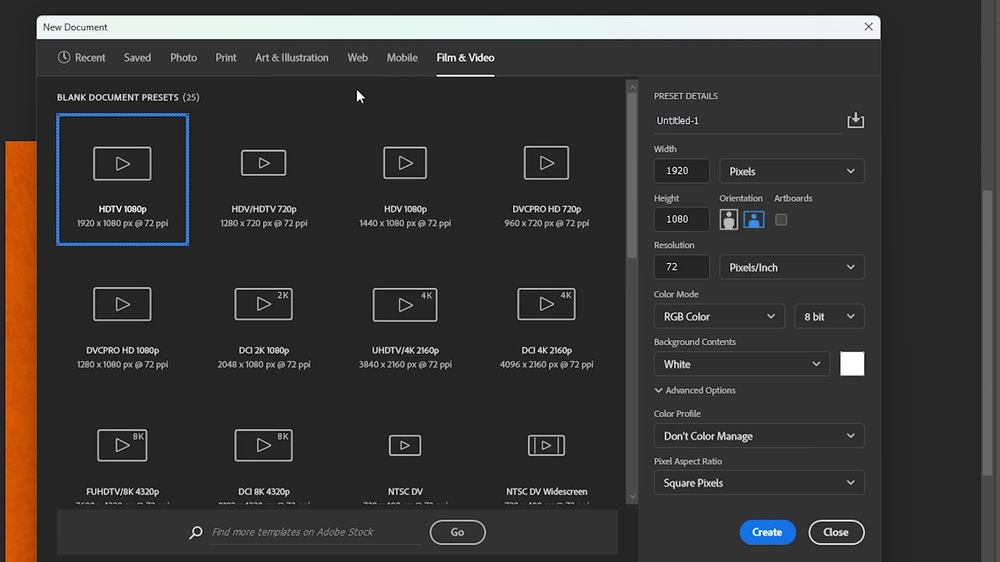
click(133, 62)
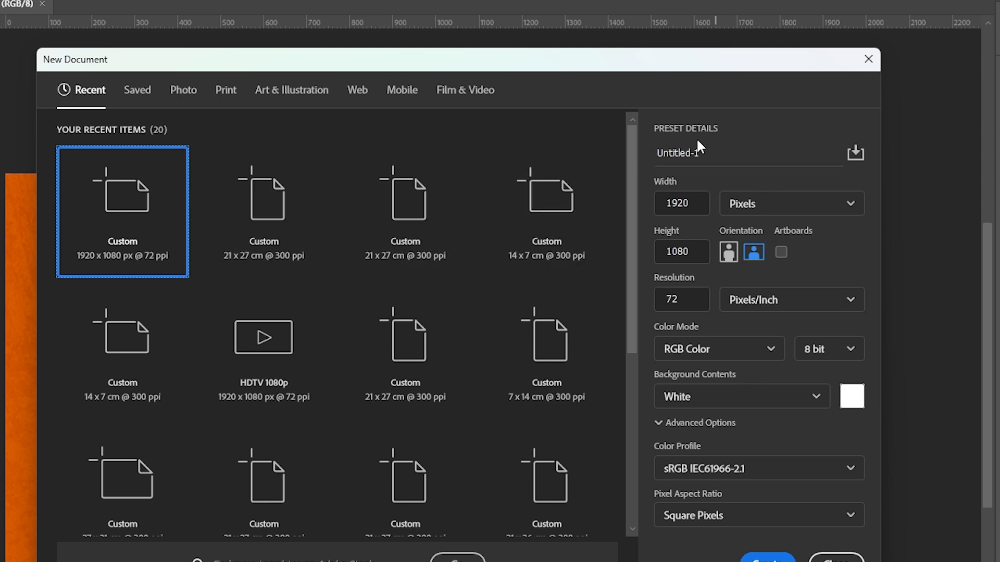
Step: Name the new document "Business flyer for advertising" and set its size to 21 cm wide by 27 cm high
drag(722, 156, 658, 161)
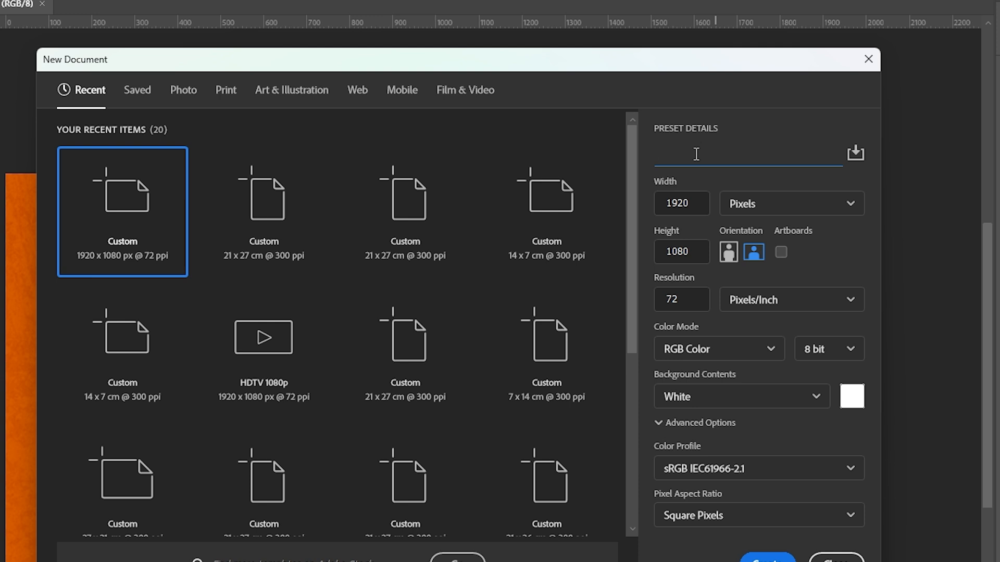
text(Business flyer for advertising)
click(787, 202)
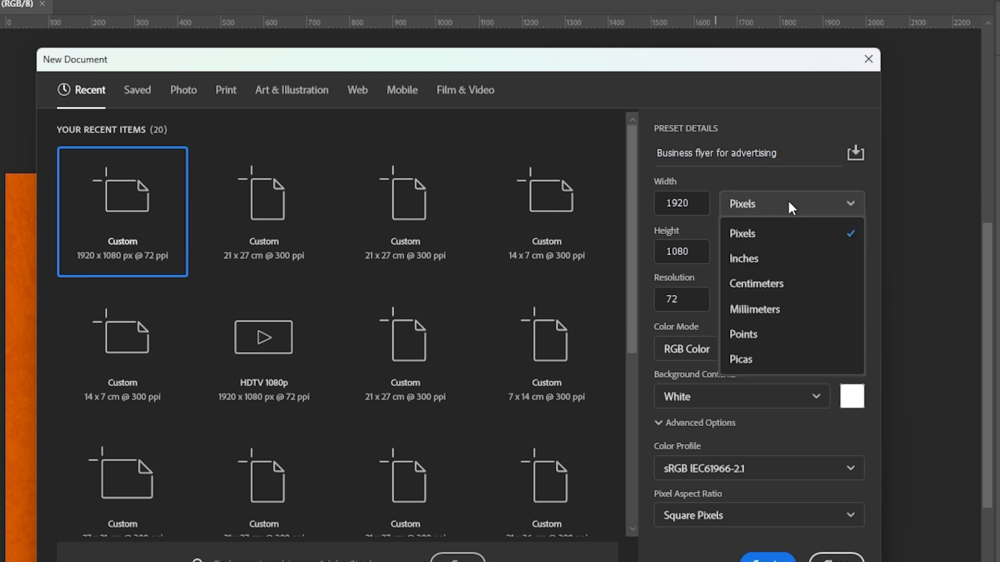
click(786, 286)
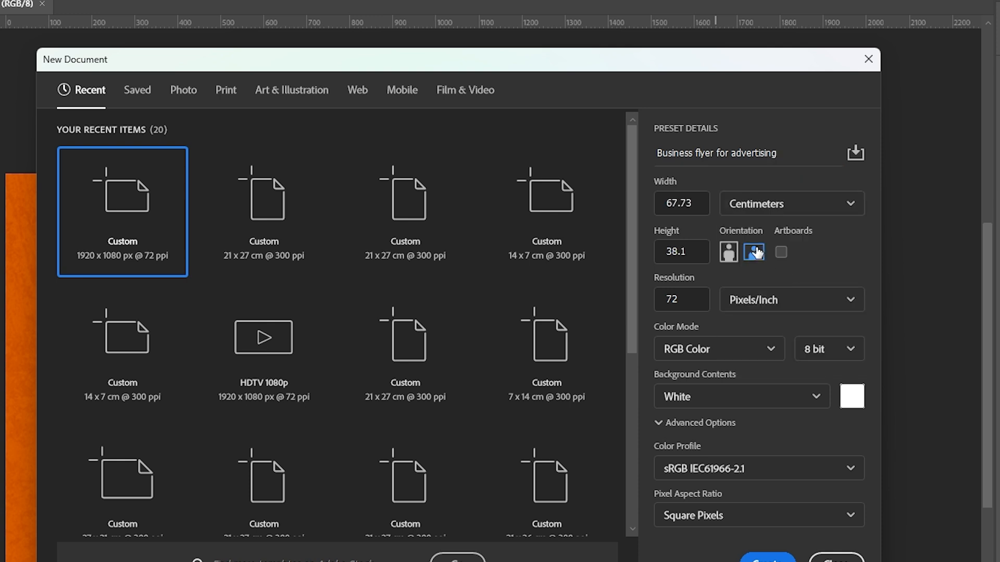
click(695, 208)
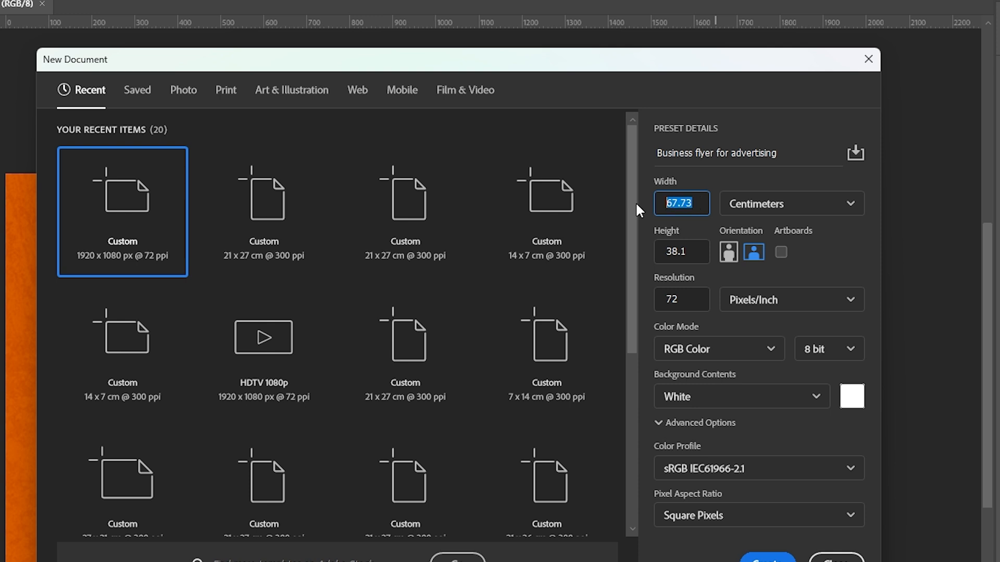
text(21)
drag(689, 252, 678, 255)
text(27)
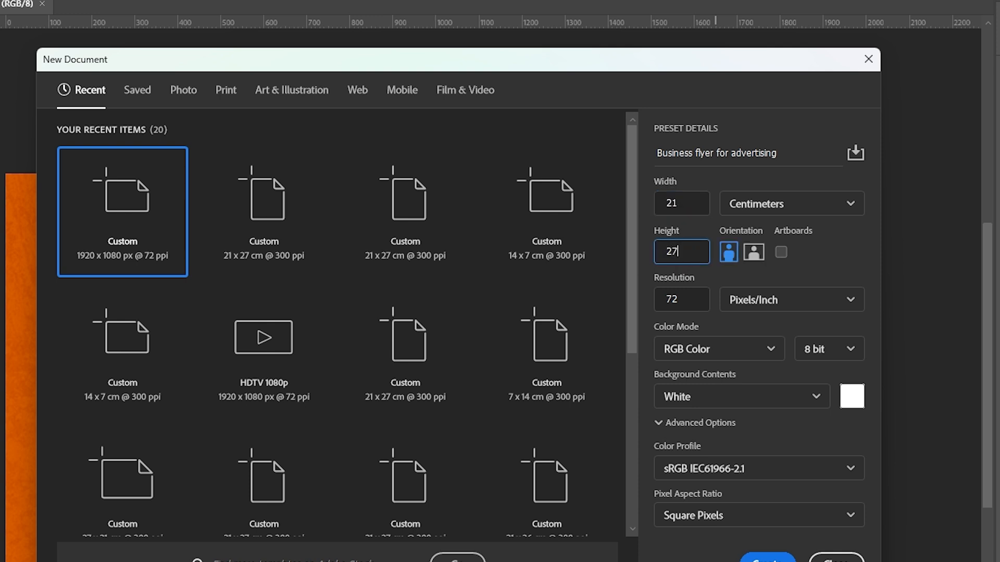
Step: Create the document at 300 pixels/inch in RGB Color with a custom white background
key(Tab)
text(30)
click(792, 294)
click(802, 296)
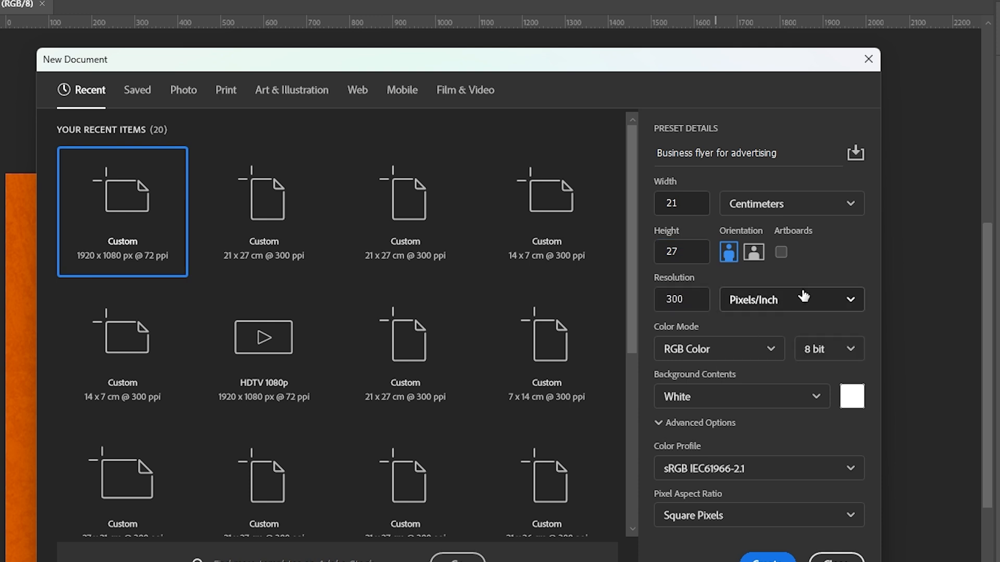
click(733, 359)
click(730, 350)
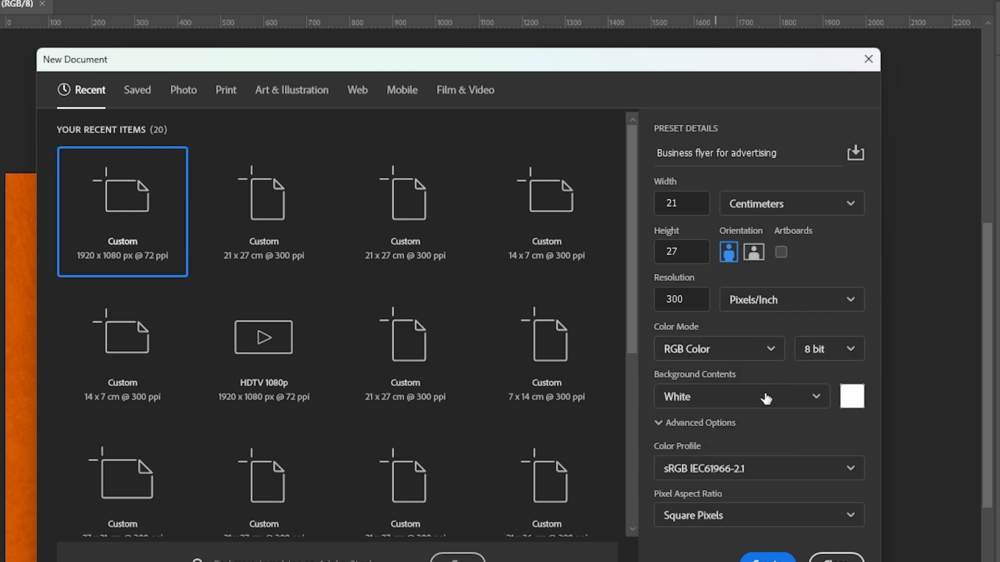
click(852, 397)
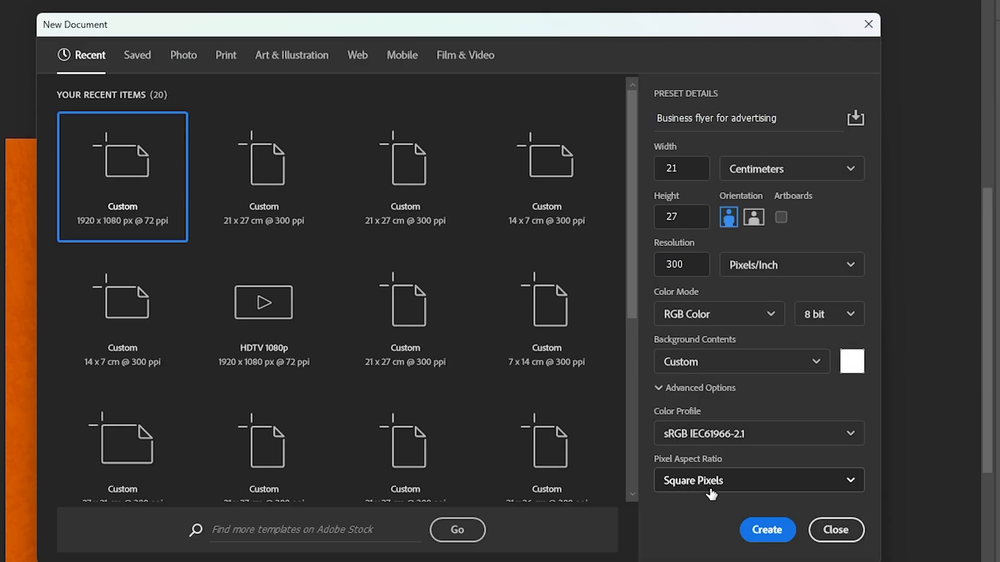
click(774, 530)
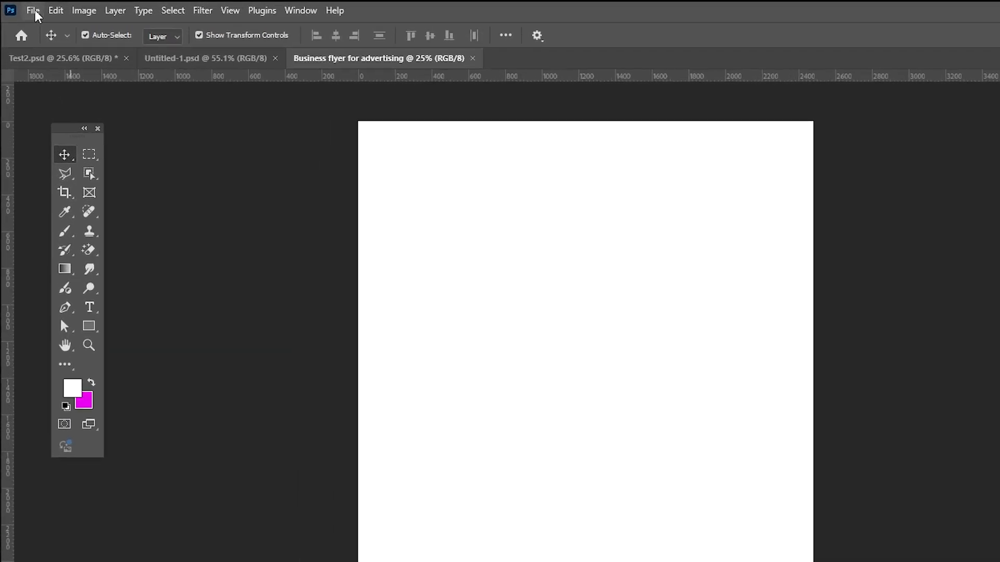
Step: Save the document as "Business flyer for advertising.psd" in the Business Flyer folder
click(34, 12)
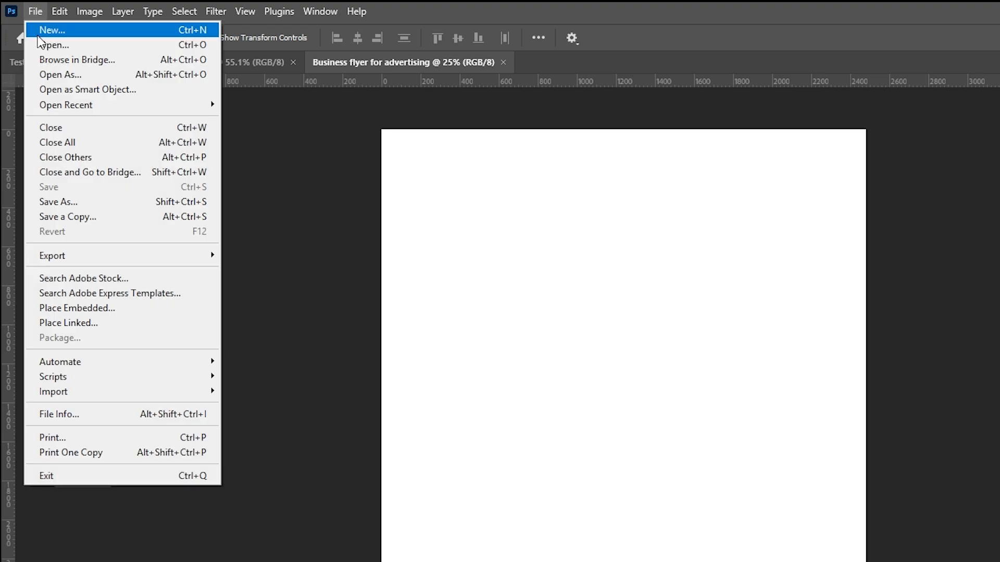
click(77, 201)
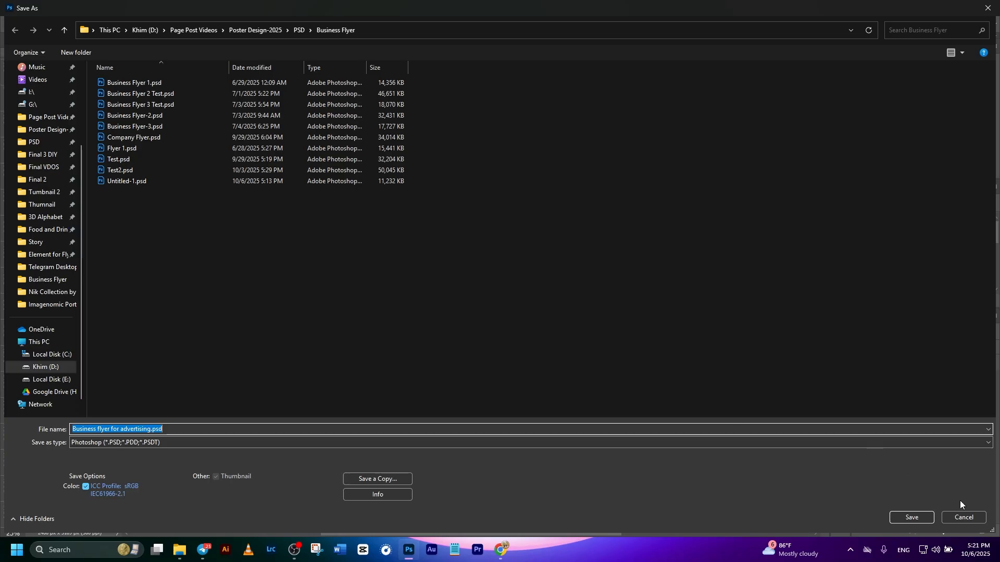
click(912, 518)
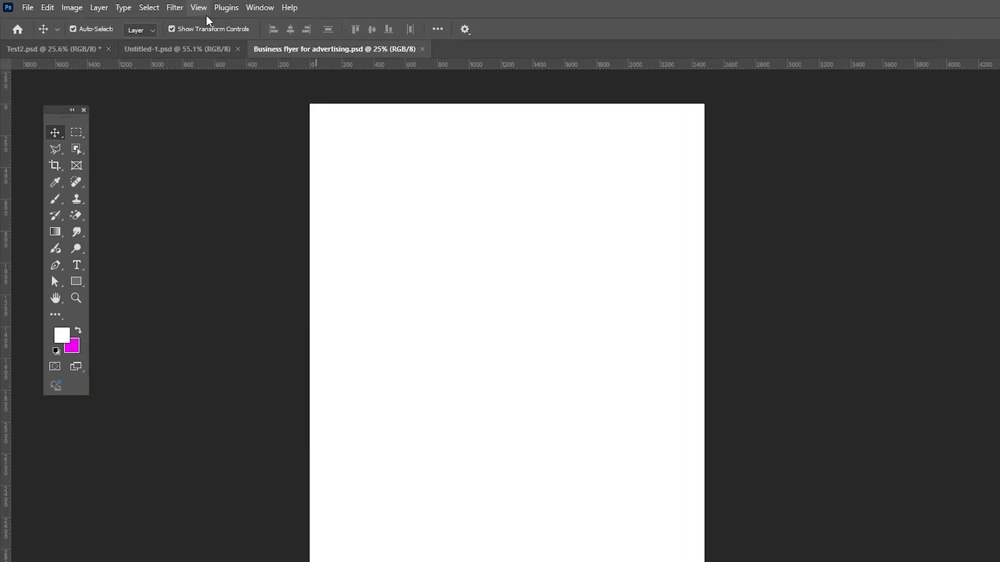
Step: Add a guide layout to the canvas with 70 px margins on all four sides and a custom blue guide color
click(165, 7)
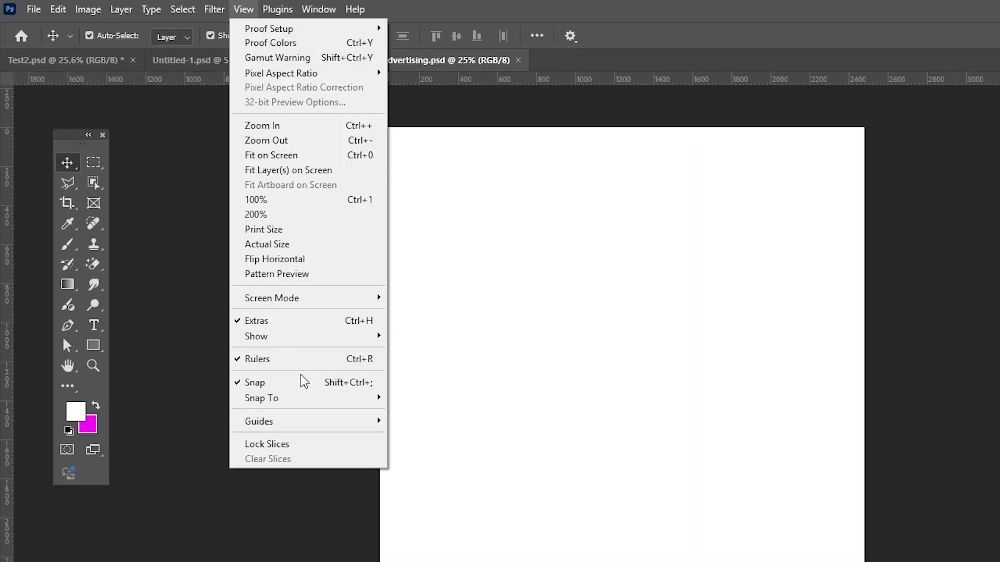
mouse_move(261, 421)
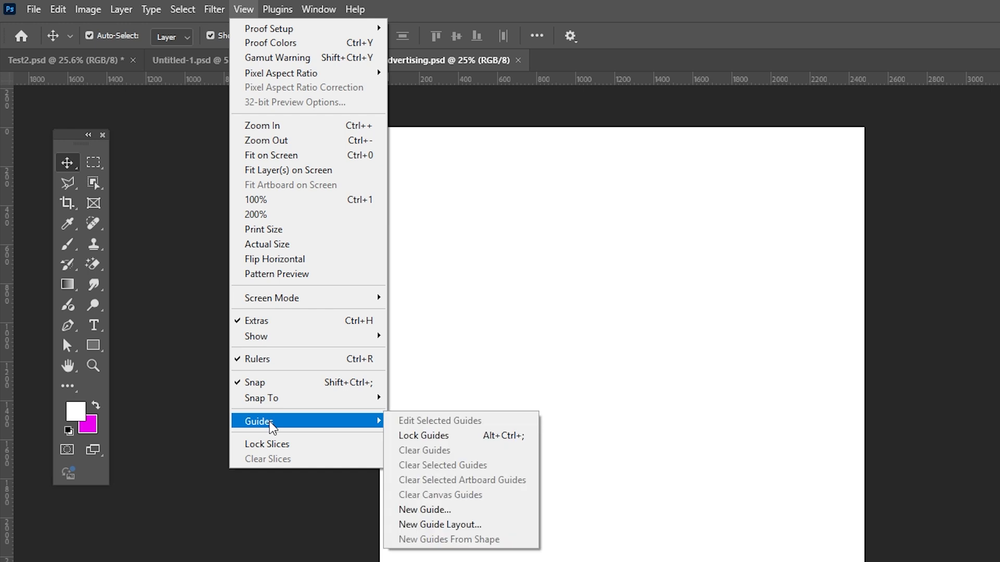
click(444, 526)
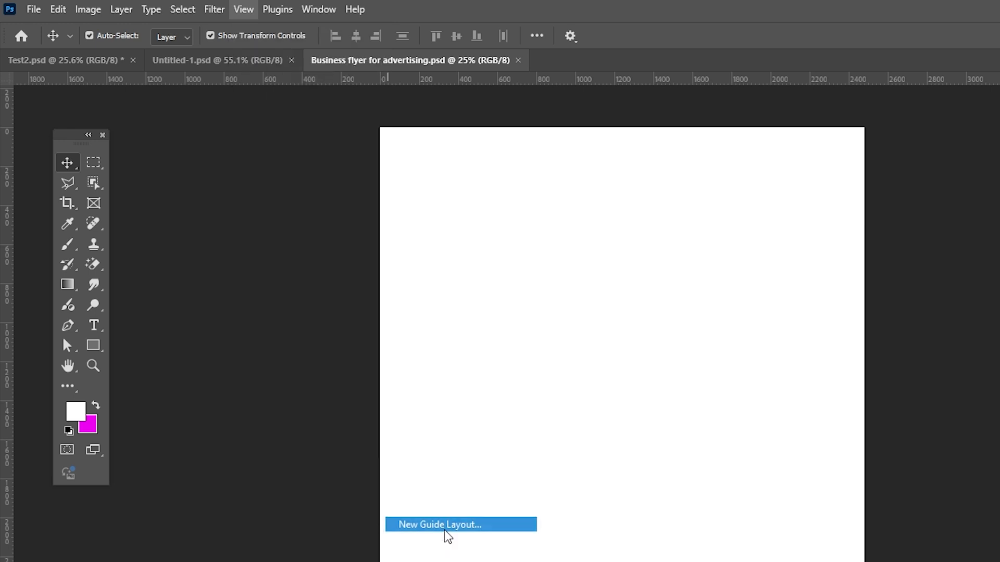
click(602, 451)
click(602, 451)
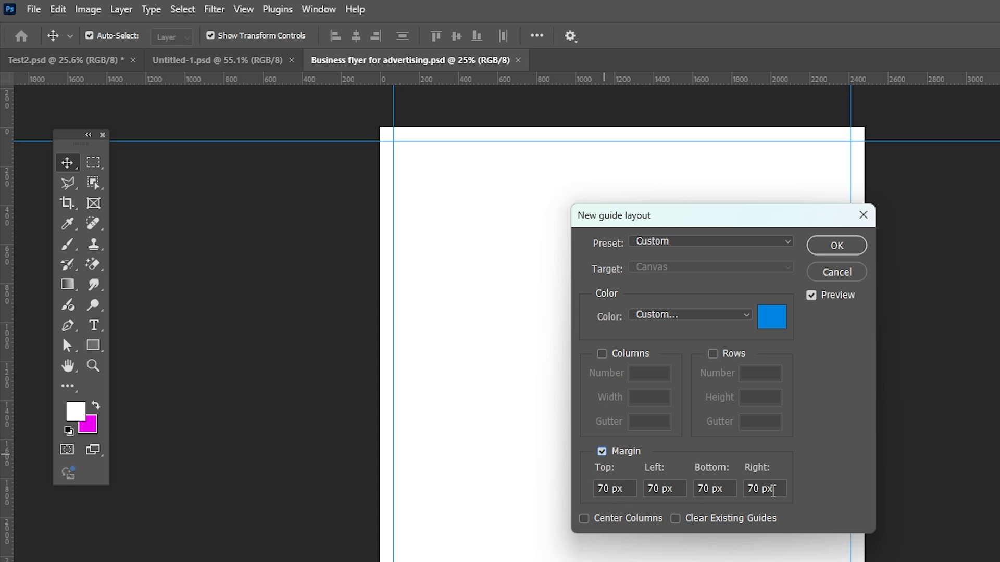
click(773, 319)
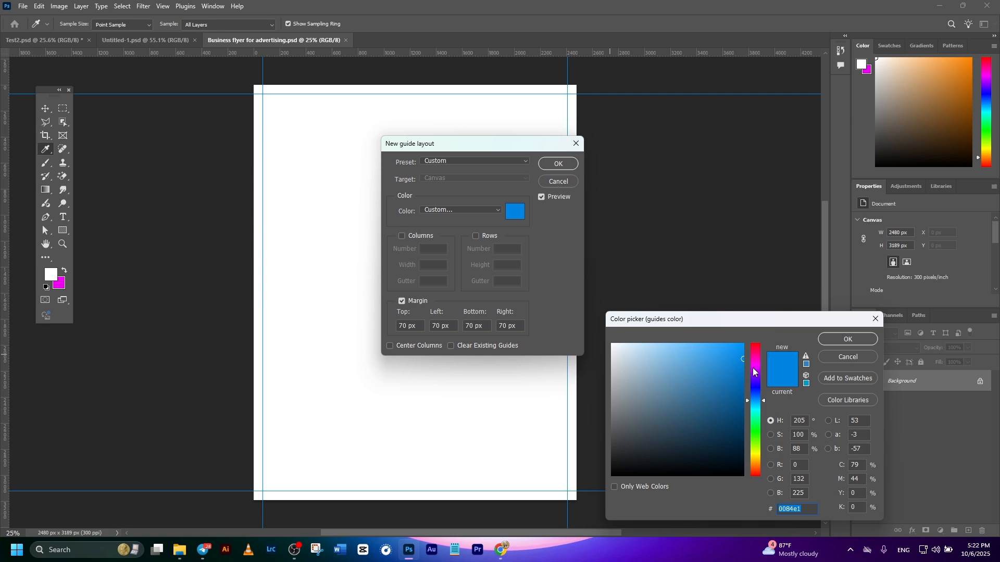
click(838, 340)
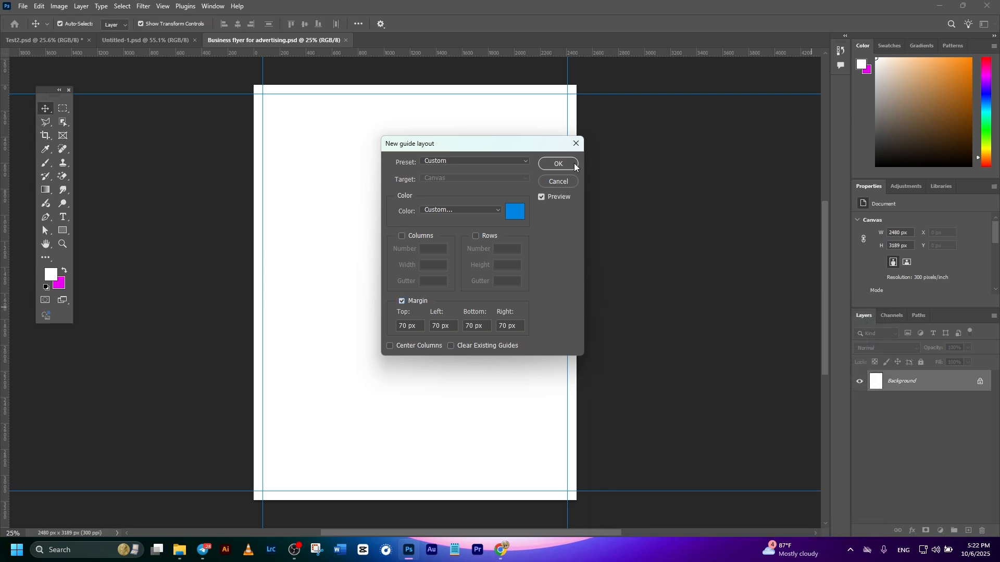
click(572, 164)
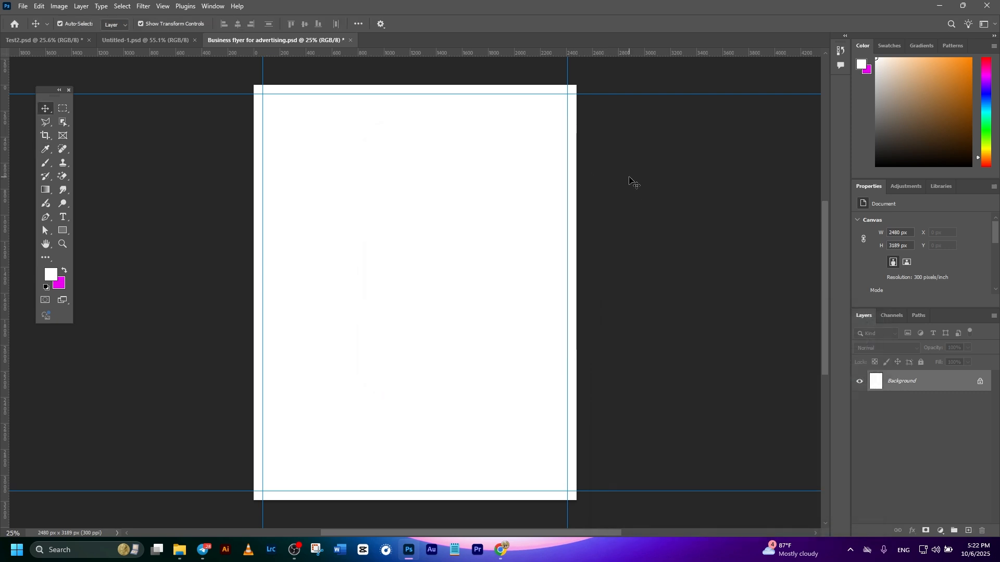
Step: Draw a thin rectangle about 2480 by 93 px across the full width of the page's upper part
drag(52, 92, 111, 119)
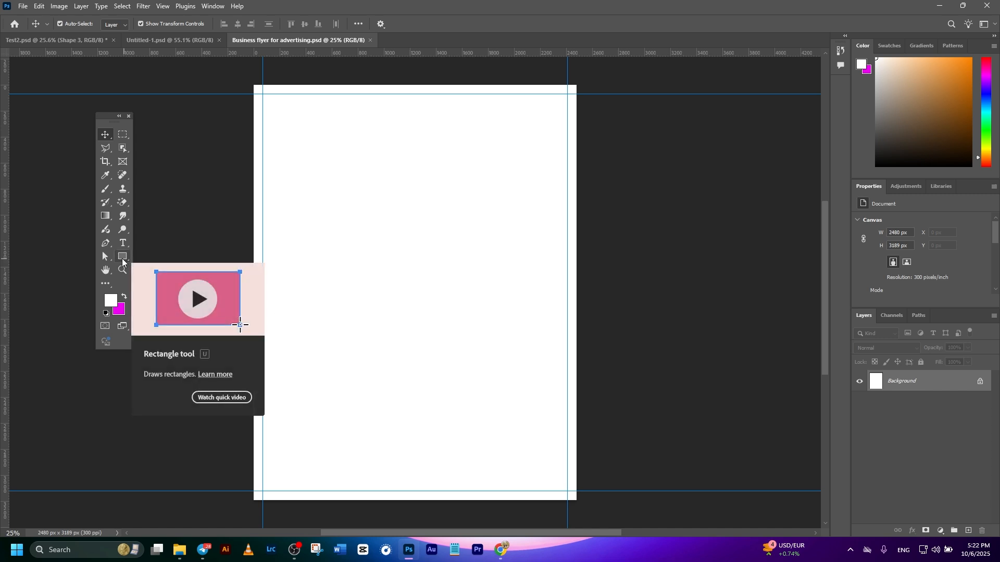
click(122, 258)
click(141, 255)
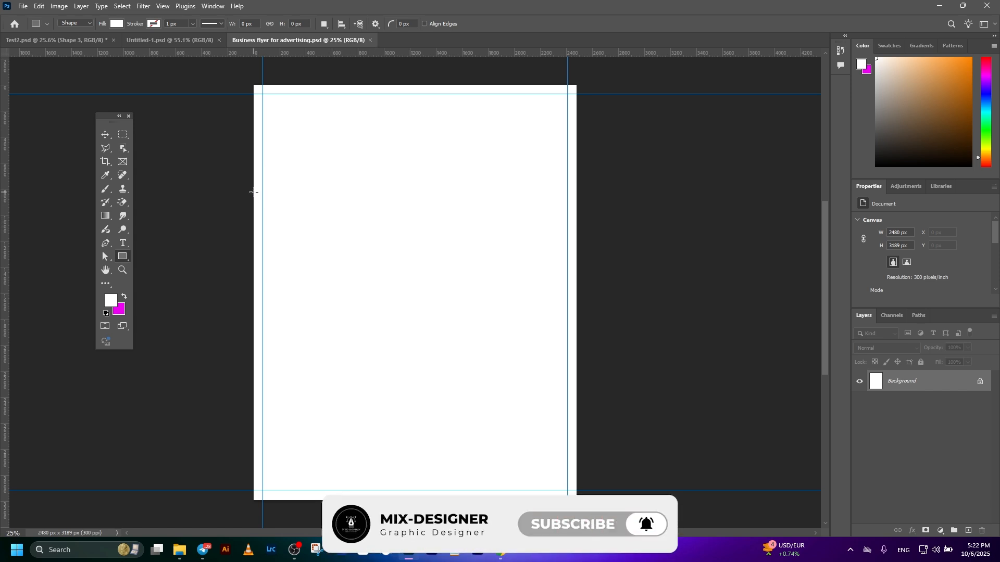
drag(253, 191, 574, 204)
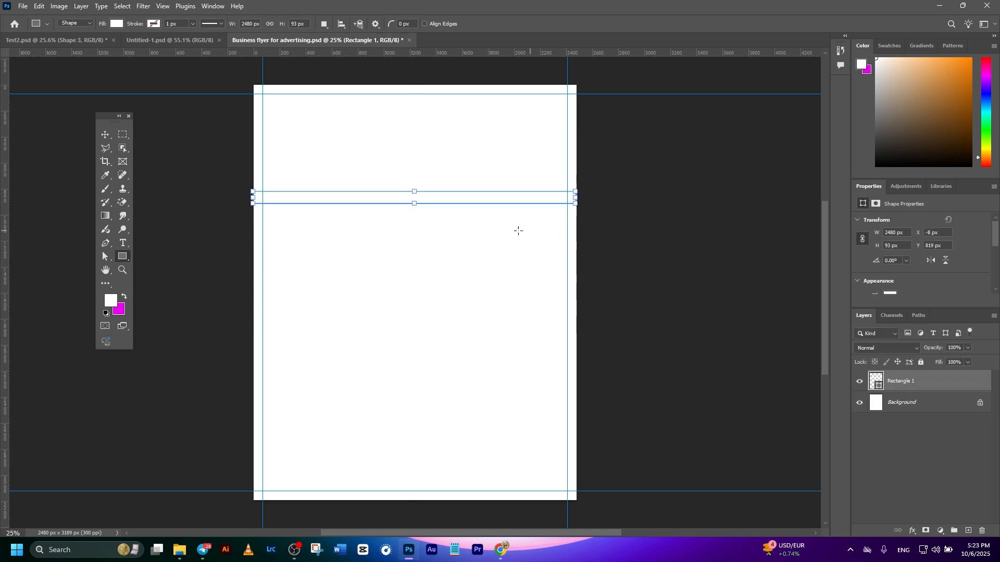
Step: Change the thin rectangle's fill to a neutral near-black color
click(105, 135)
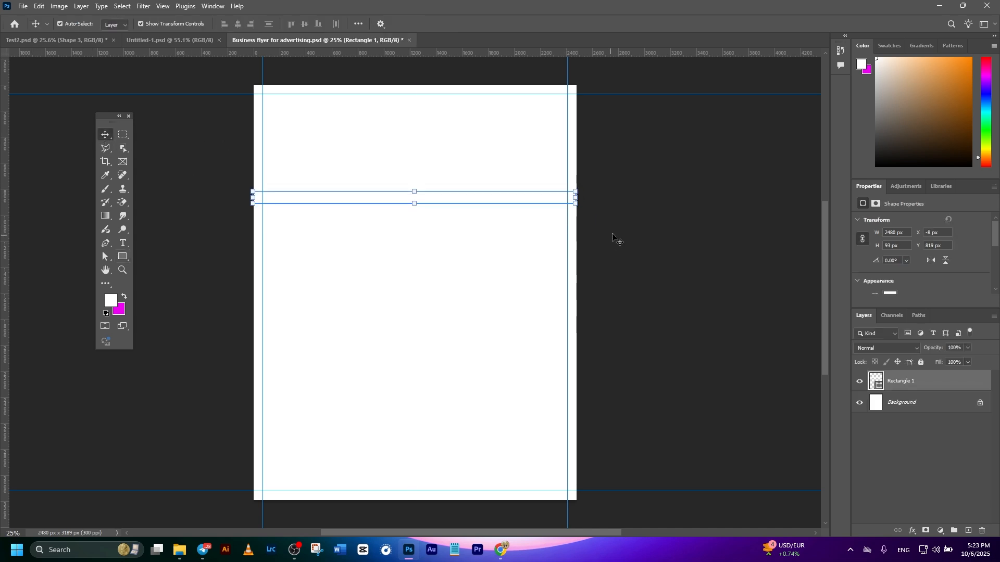
click(531, 207)
click(531, 205)
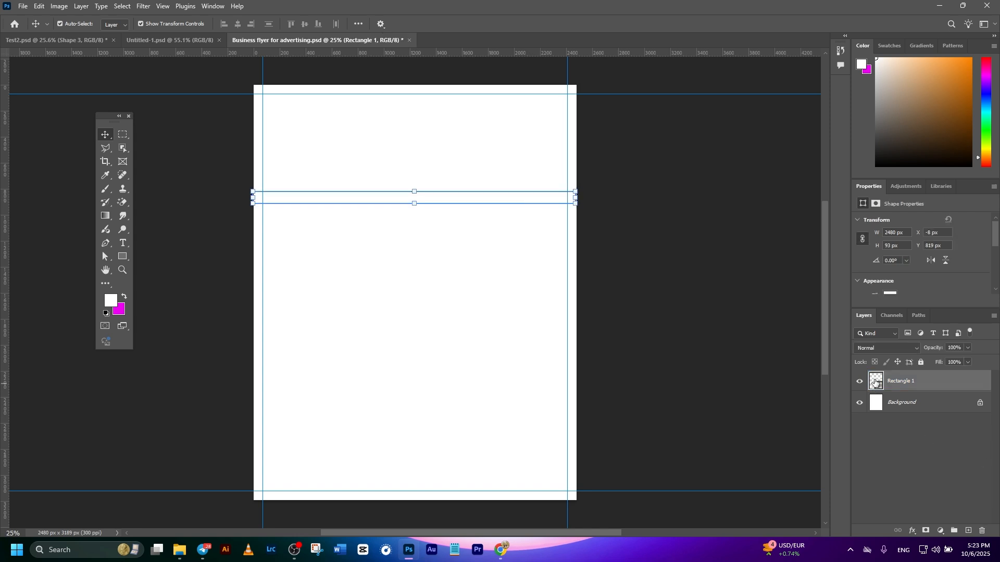
double_click(875, 383)
drag(679, 432, 598, 461)
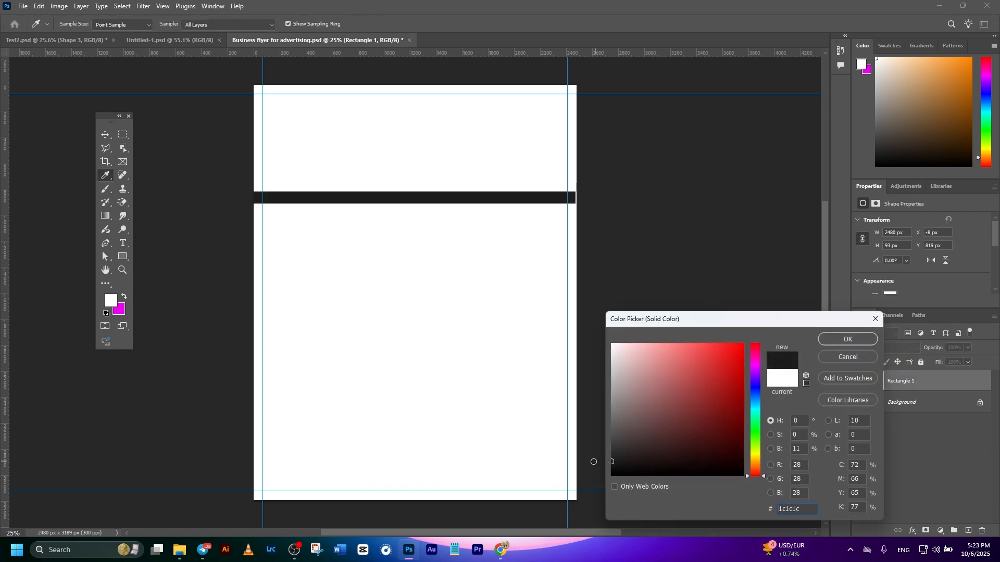
click(847, 340)
click(468, 224)
click(440, 203)
Step: Taper the black bar by moving the two corner points of its right end toward each other with Direct Selection
scroll(382, 320, up, 1)
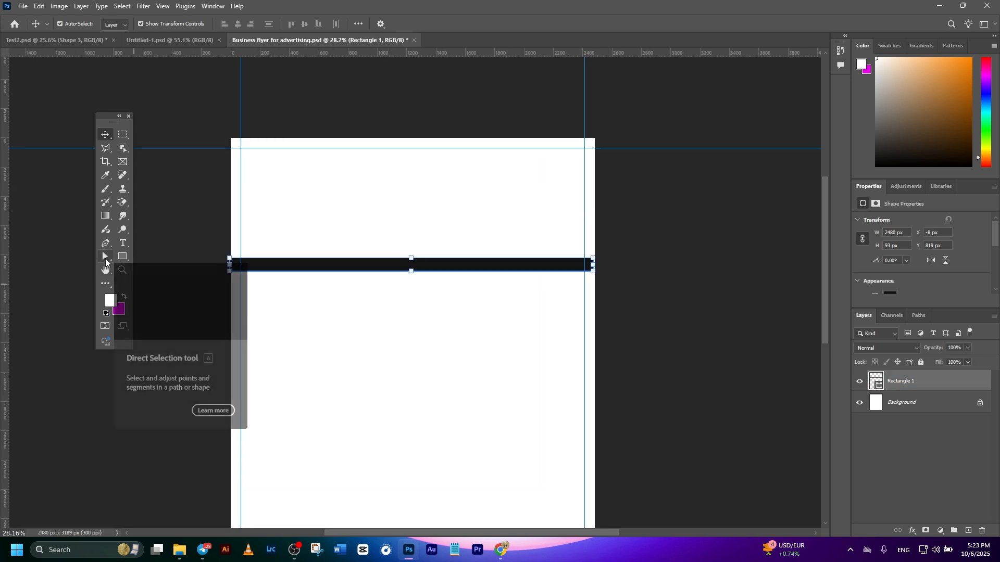
click(105, 258)
right_click(105, 259)
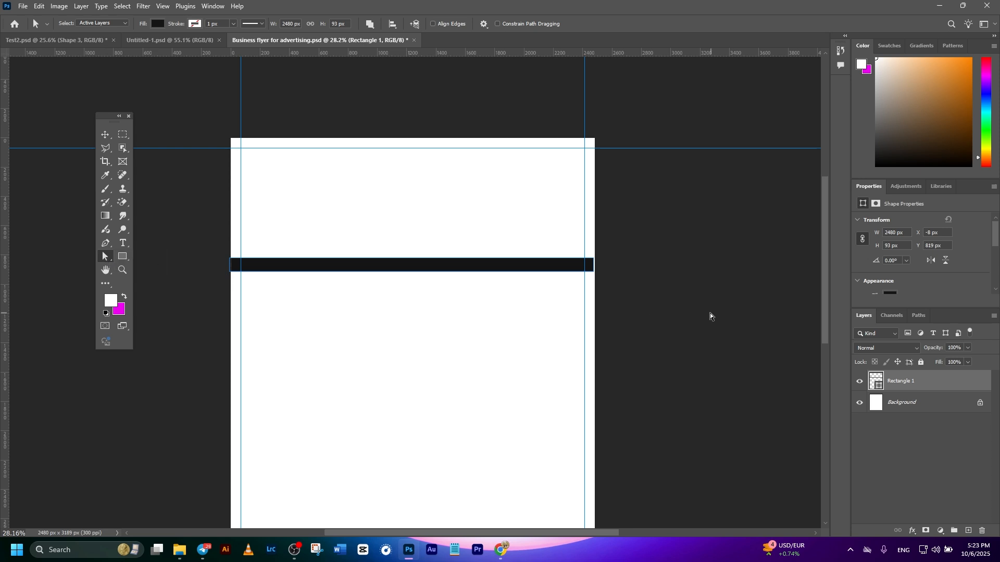
scroll(619, 271, up, 12)
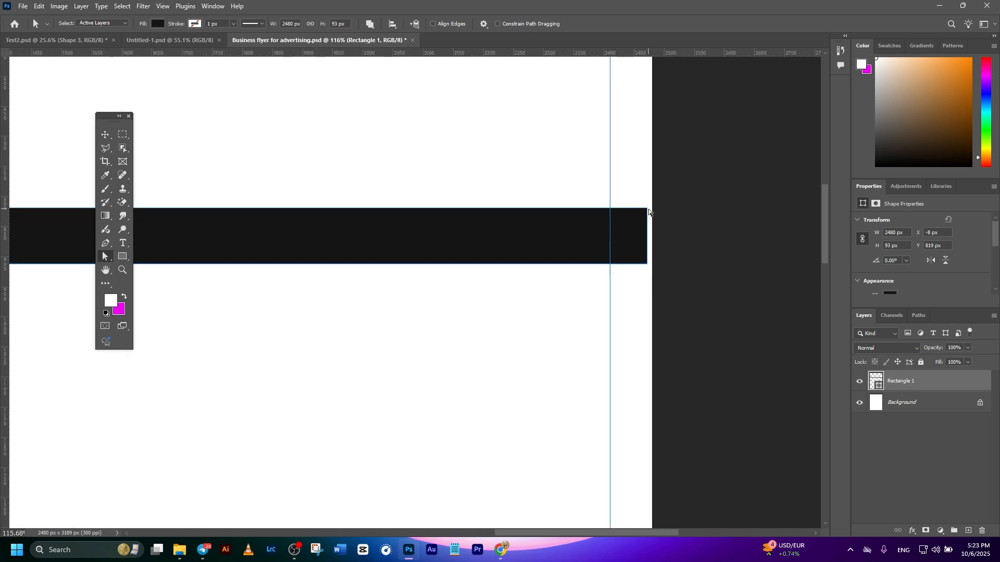
drag(648, 209, 647, 230)
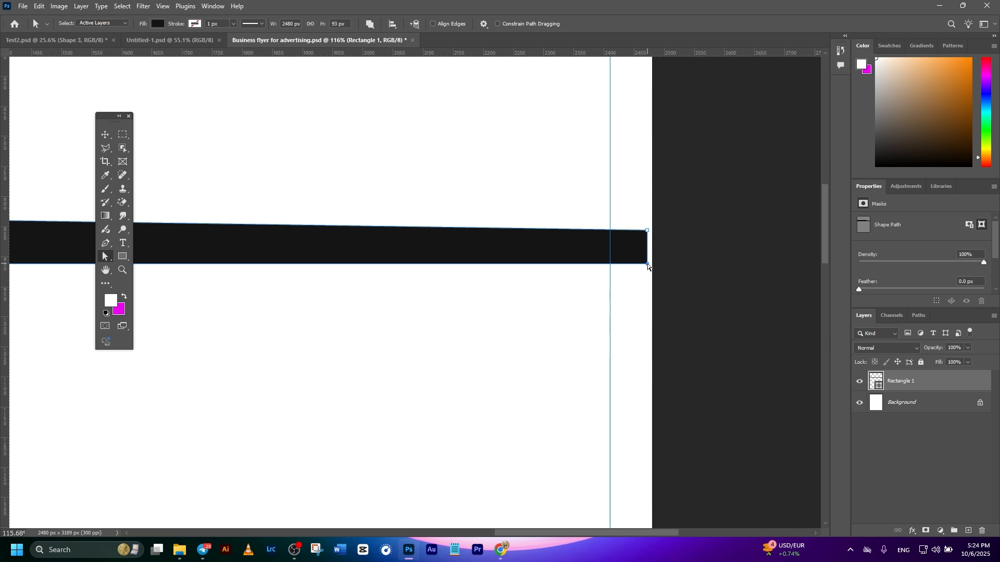
drag(647, 264, 649, 241)
scroll(660, 261, down, 10)
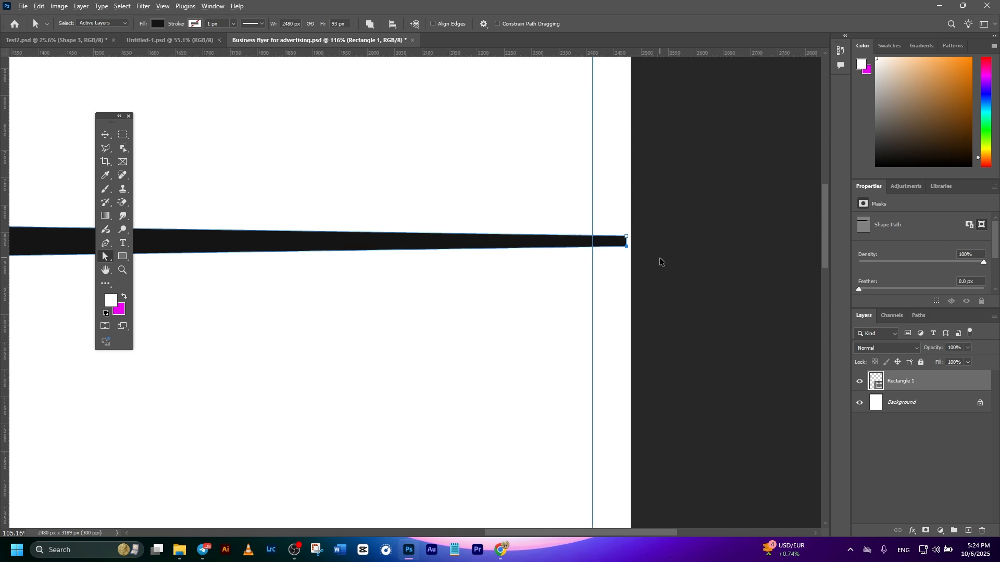
Step: Set the Pen tool to Shape mode and apply the dark gray recent color as the tapered bar's fill
drag(479, 338, 719, 297)
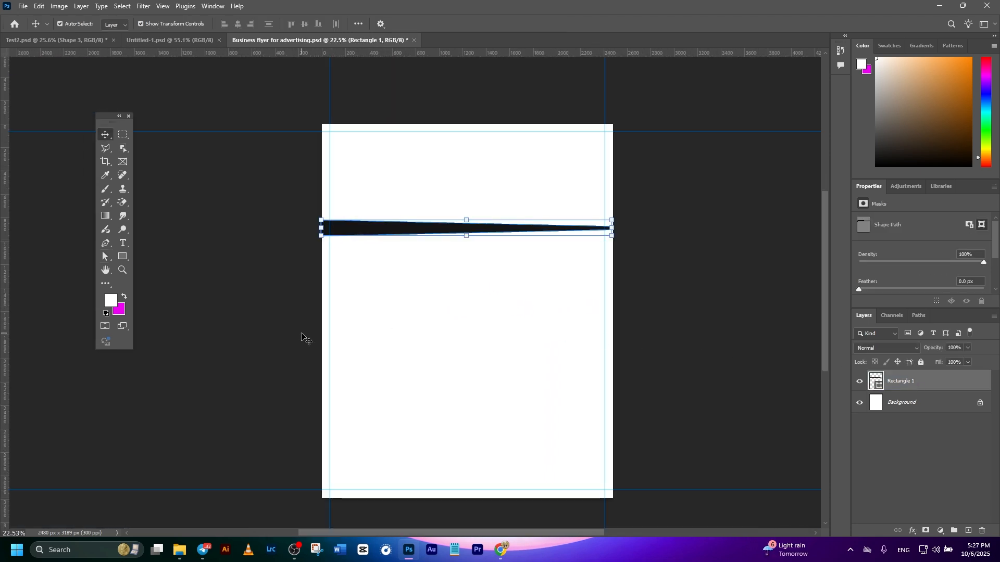
click(106, 244)
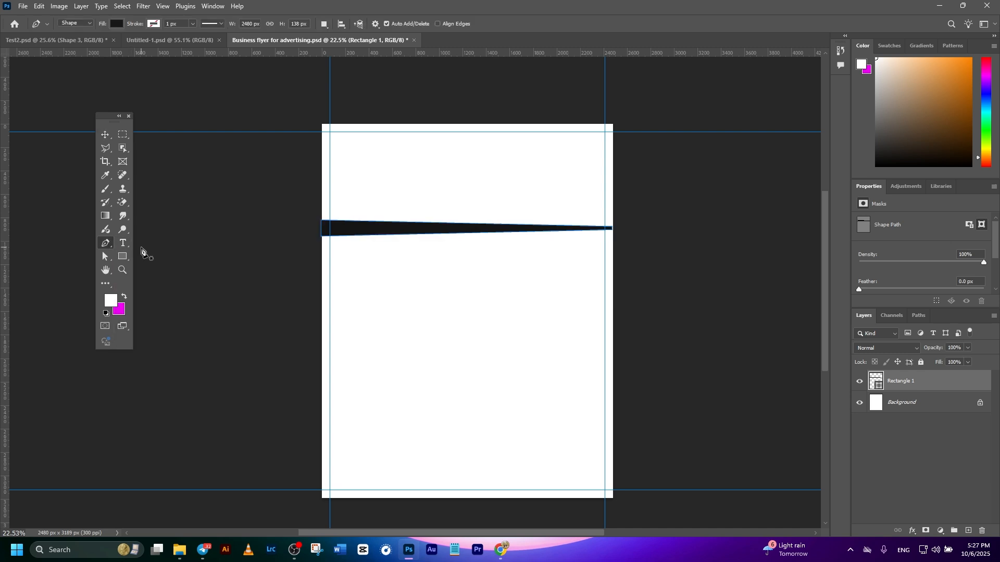
click(76, 23)
click(78, 33)
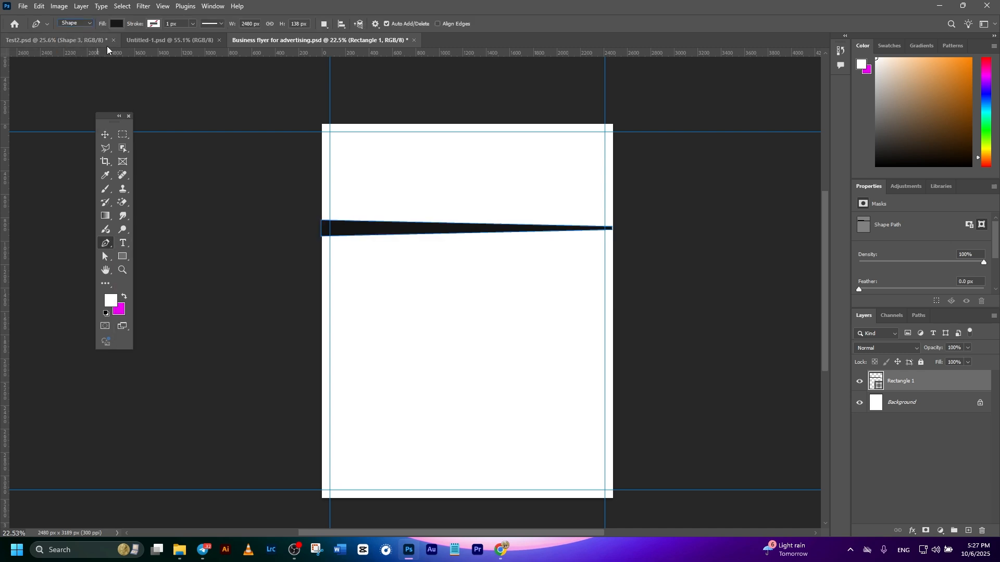
click(118, 24)
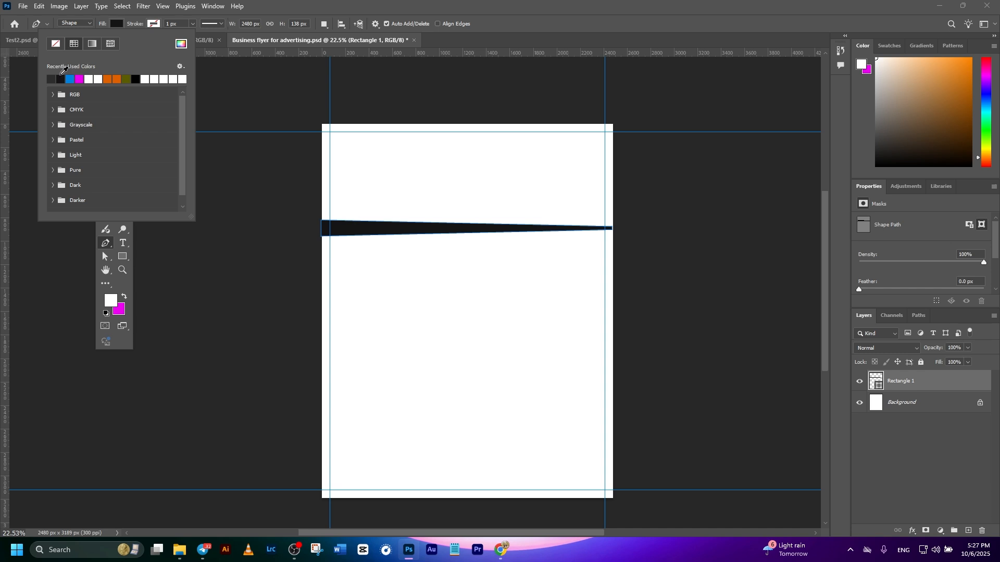
click(51, 79)
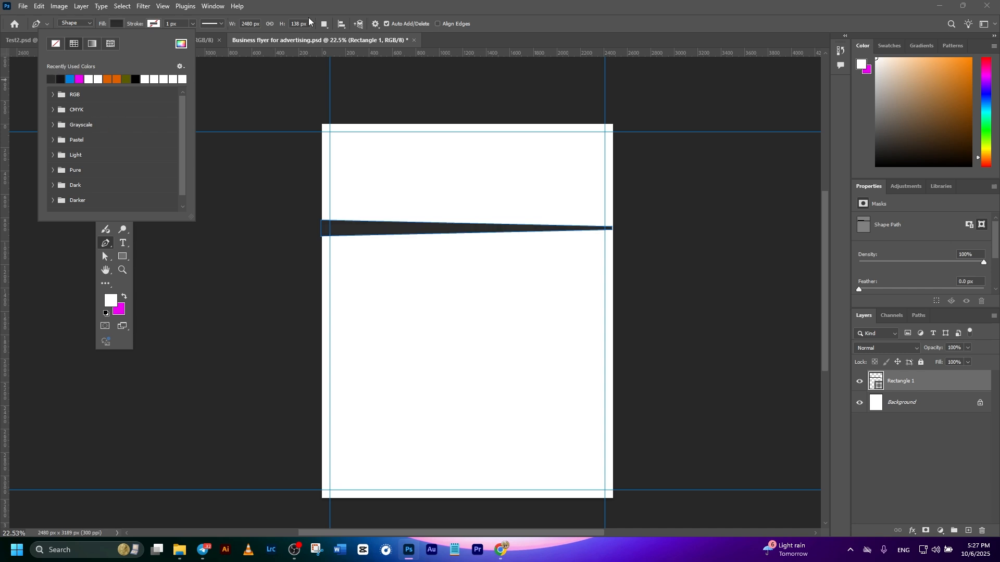
Step: Add a horizontal guide through the vertical middle of the tapered bar
scroll(334, 234, up, 5)
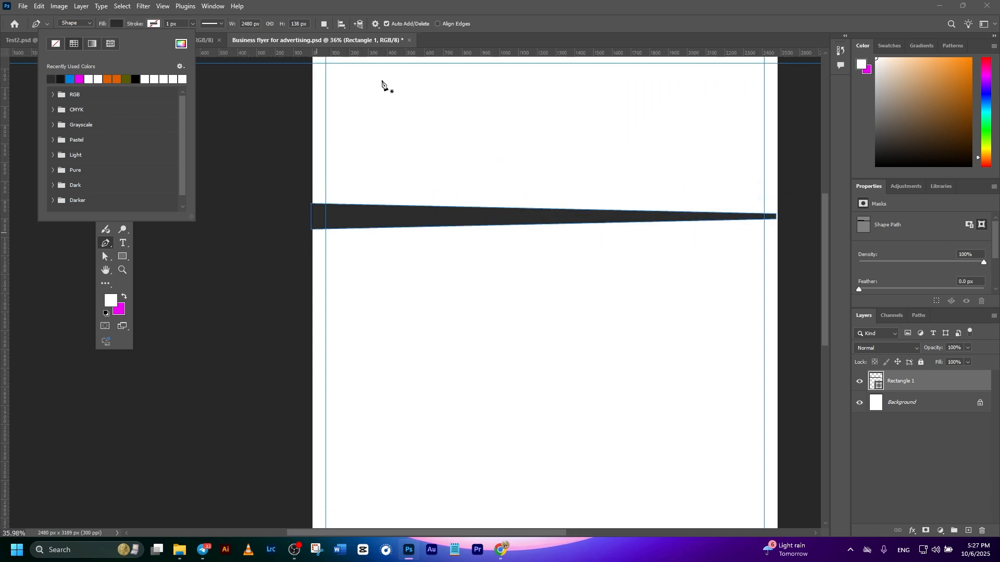
click(378, 150)
drag(361, 50, 365, 219)
scroll(314, 214, up, 7)
drag(324, 252, 334, 270)
scroll(308, 234, up, 3)
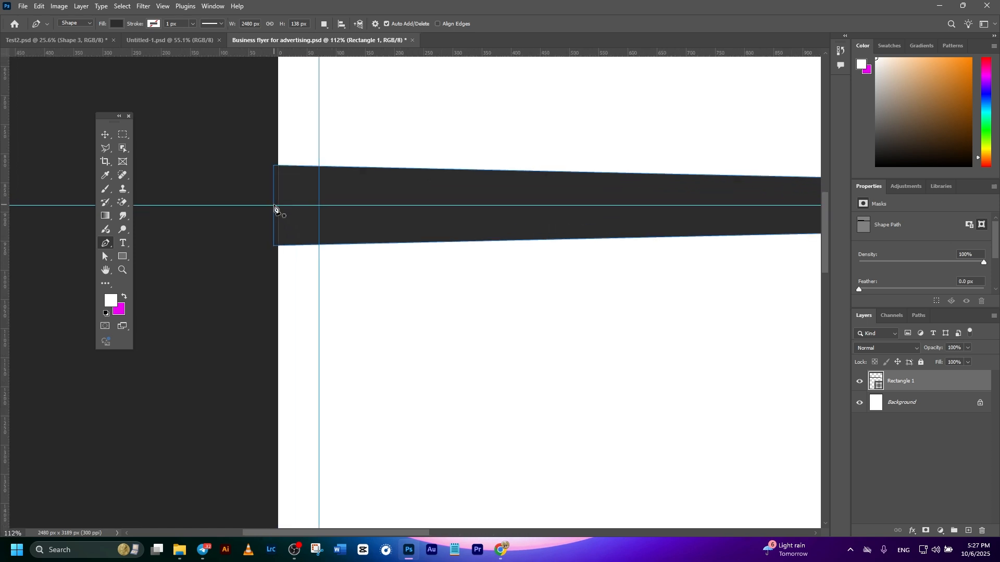
Step: Draw a closed Pen shape about 2481 by 70 px over the upper half of the tapered bar, following the middle guide
click(275, 210)
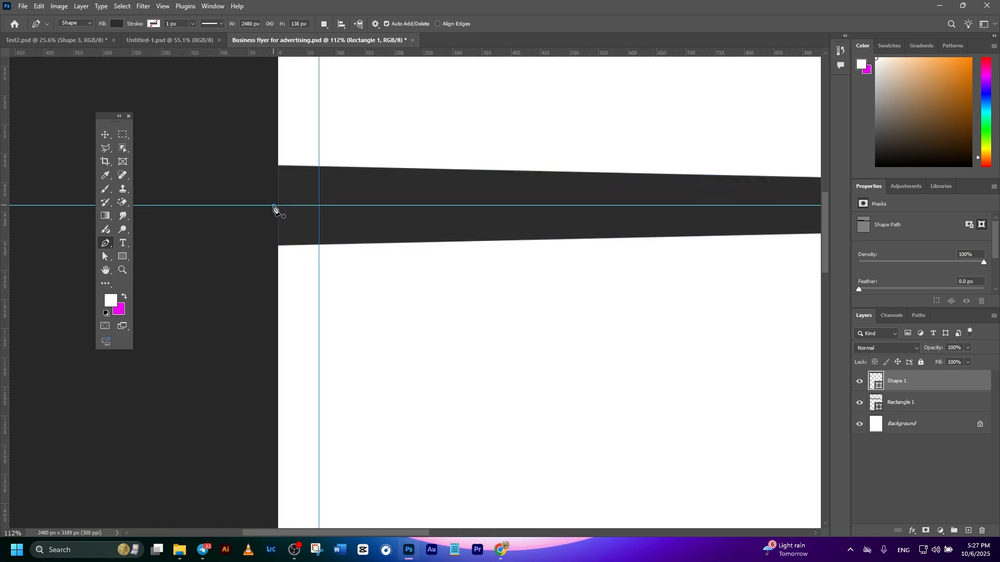
scroll(448, 224, down, 4)
drag(759, 301, 325, 273)
scroll(588, 198, up, 4)
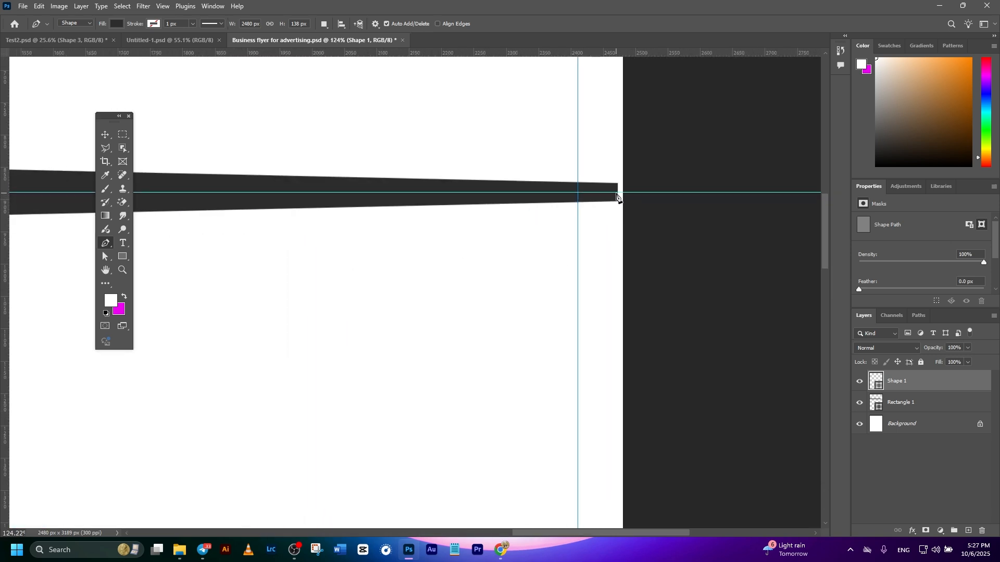
click(618, 193)
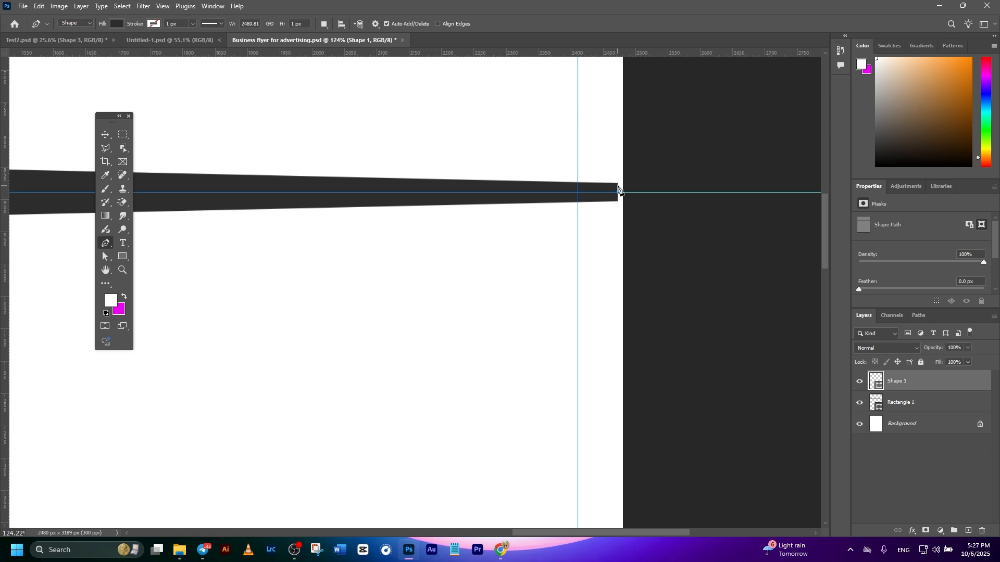
click(618, 183)
scroll(618, 206, down, 8)
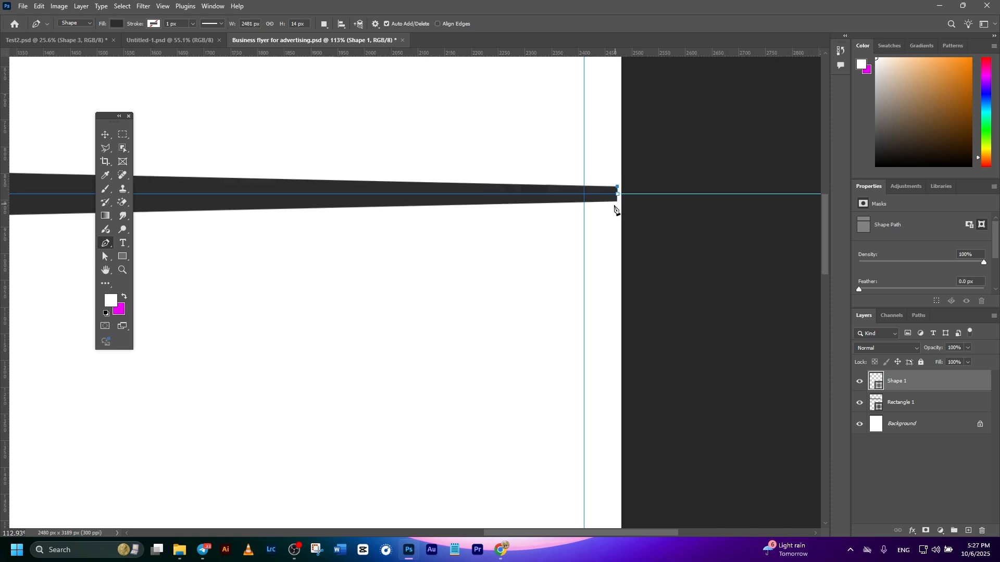
drag(240, 255, 768, 332)
scroll(609, 288, up, 6)
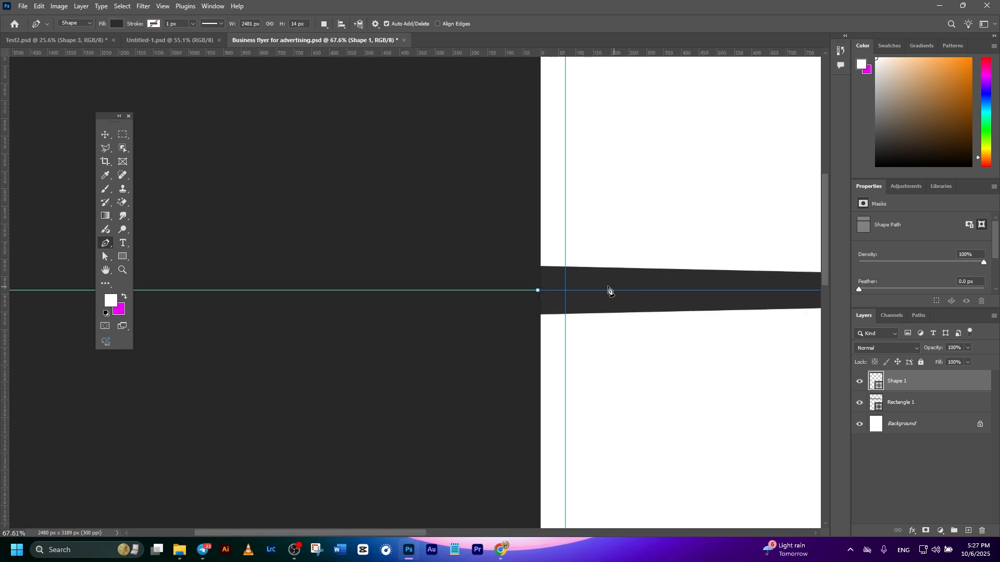
click(513, 238)
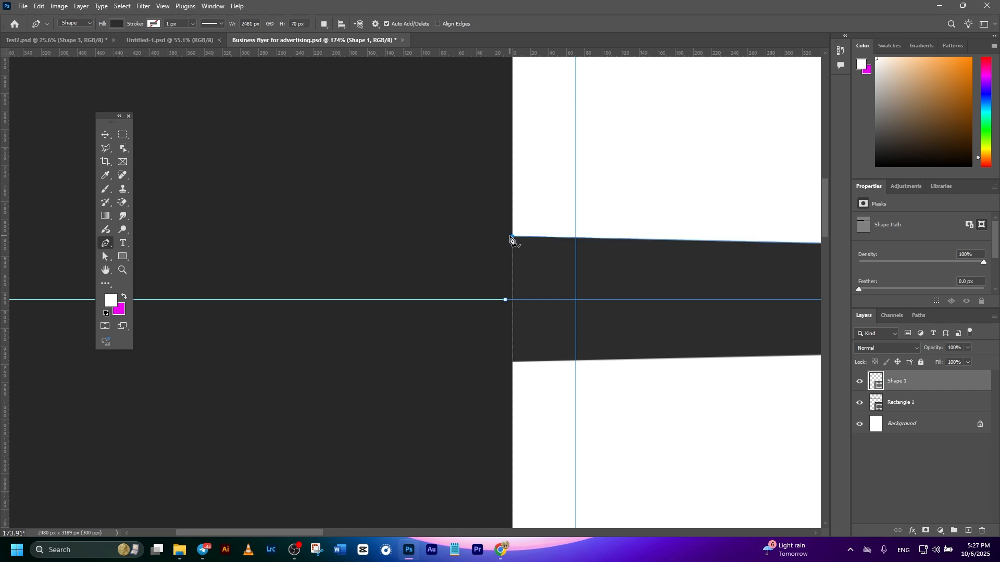
click(506, 300)
scroll(524, 297, down, 7)
scroll(437, 290, down, 1)
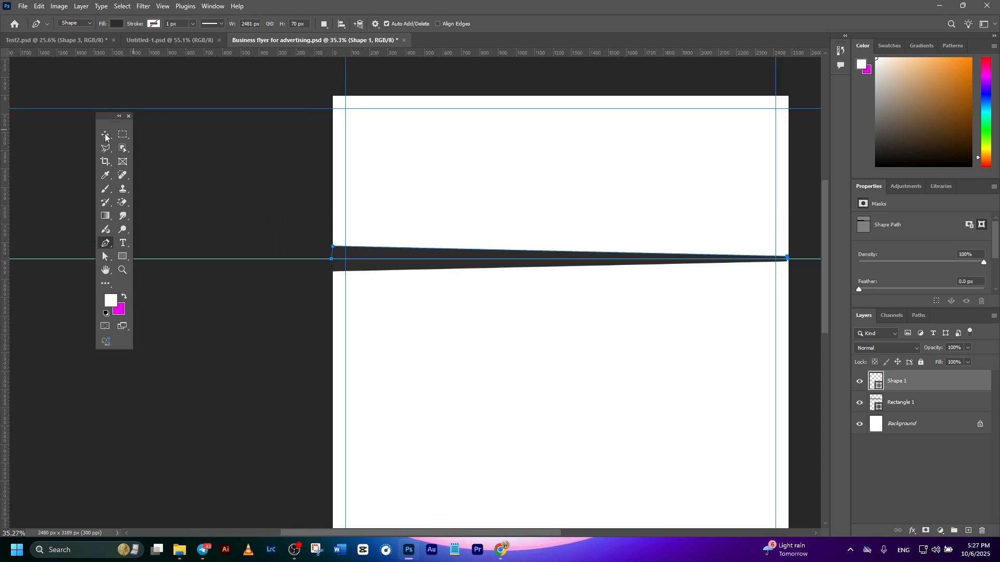
Step: Set the upper wedge's fill to dark gray #2d2d2d and remove the horizontal guide running through the bar
click(106, 135)
drag(492, 321, 395, 284)
click(859, 403)
click(860, 403)
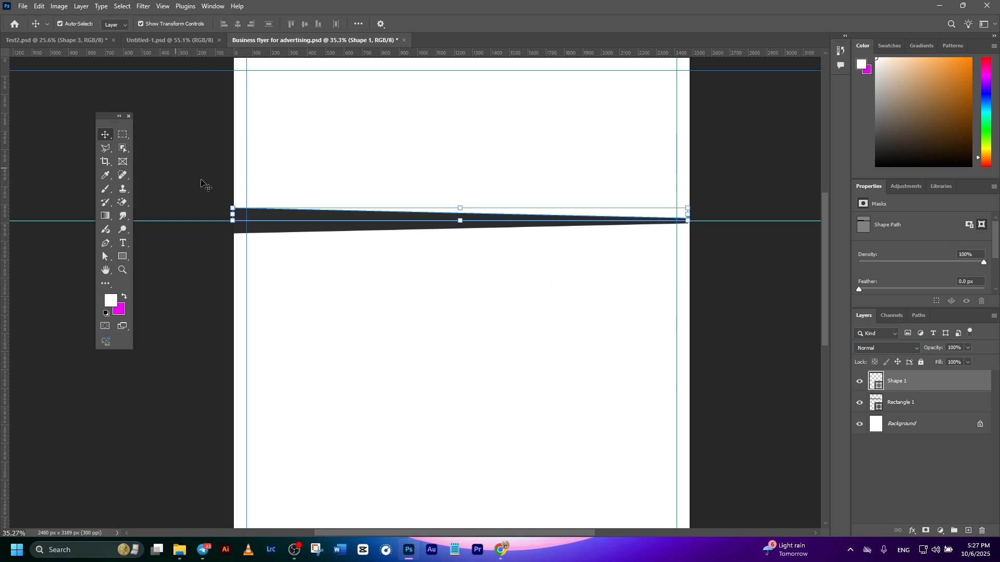
double_click(876, 382)
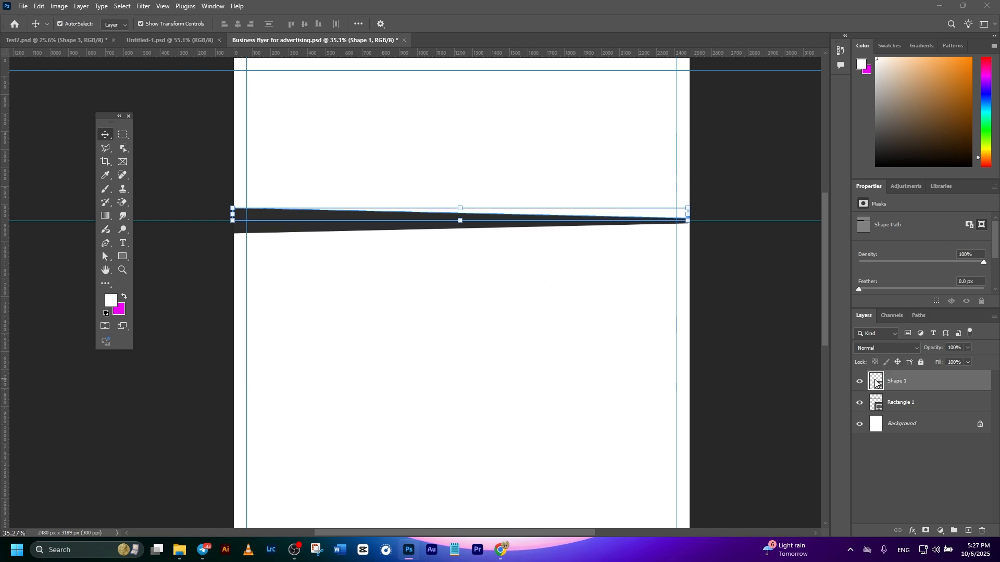
drag(625, 440, 590, 453)
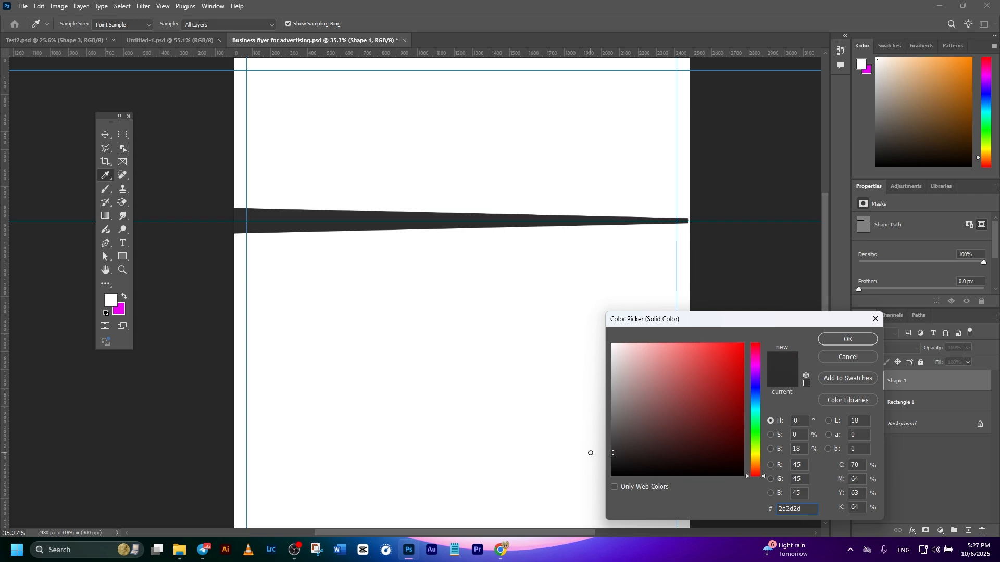
click(835, 344)
key(v)
click(531, 275)
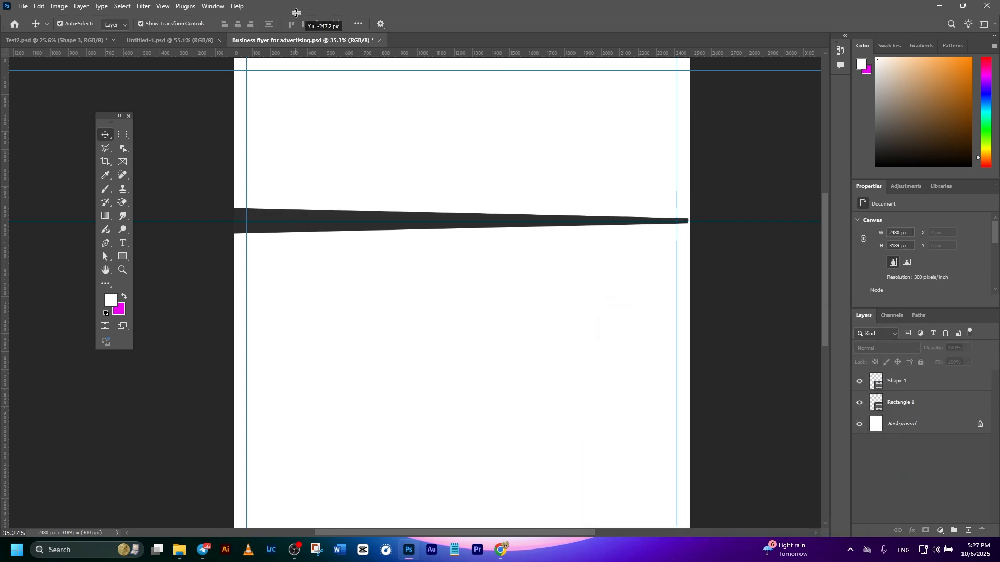
click(293, 223)
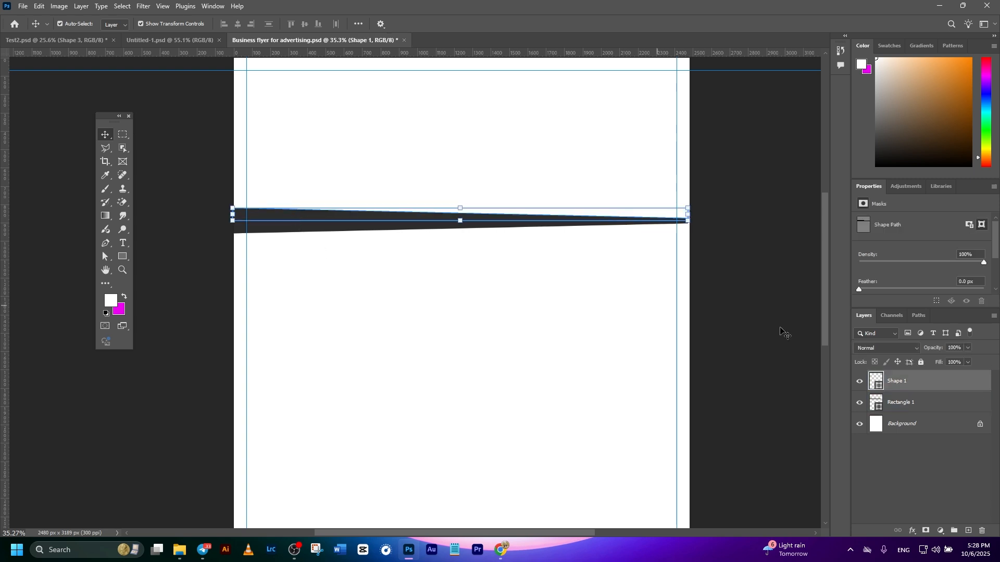
Step: Change the original tapered bar's fill to near-black #0e0e0e
click(890, 399)
double_click(872, 400)
mouse_move(630, 458)
mouse_down()
mouse_move(604, 459)
mouse_move(606, 470)
mouse_up()
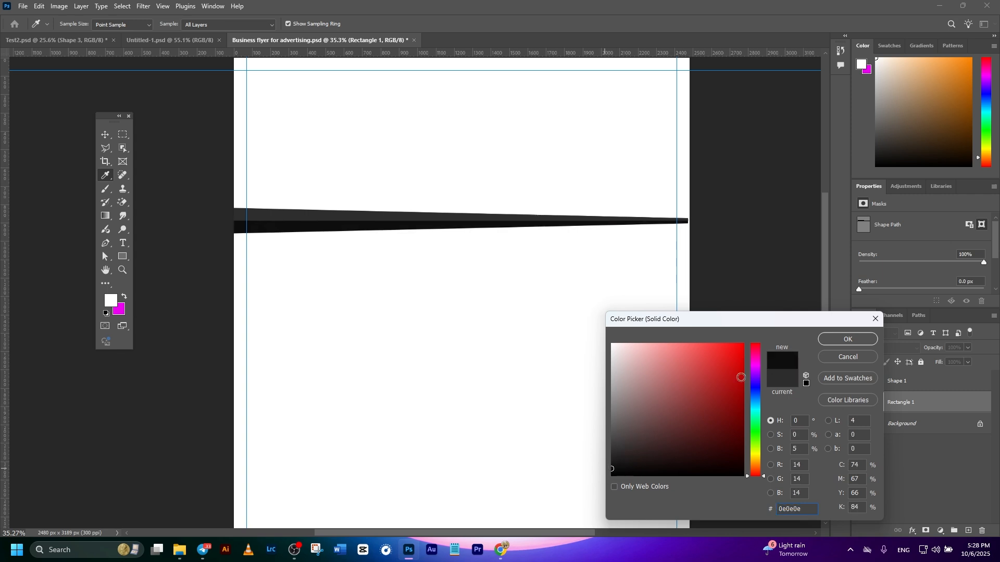
click(835, 340)
click(747, 344)
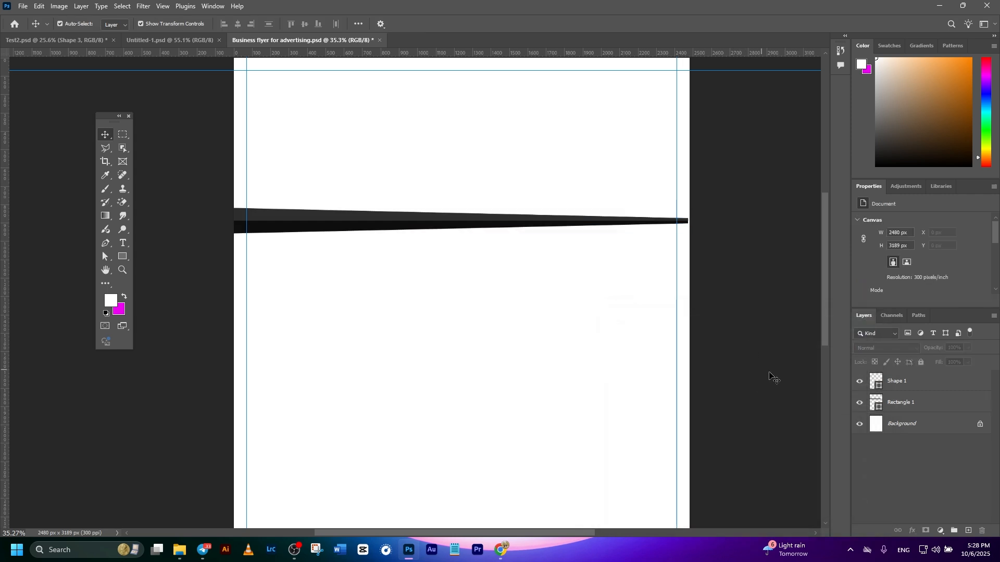
Step: Stretch both wedge shapes together slightly past the page's right edge and link their layers
click(911, 387)
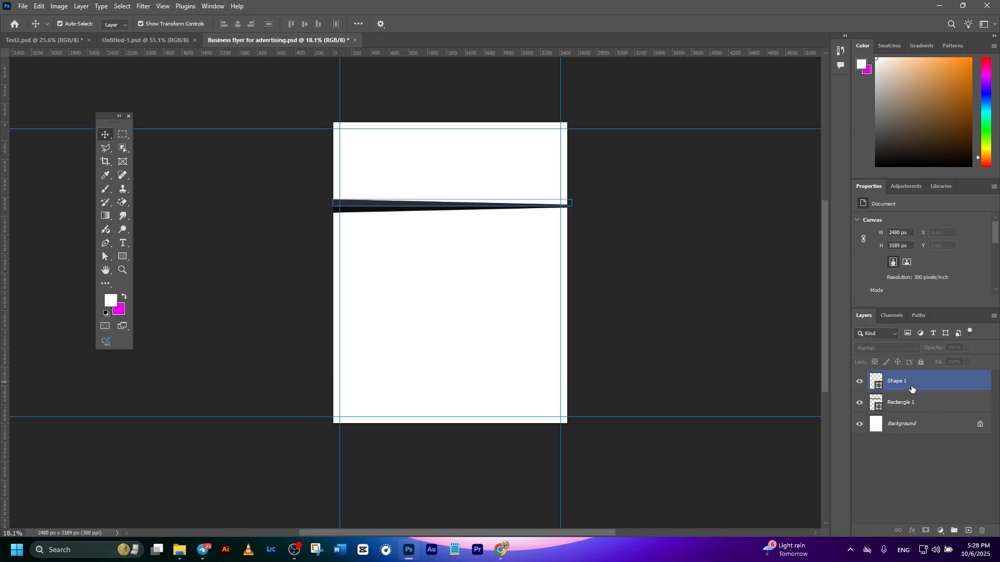
shift+click(919, 409)
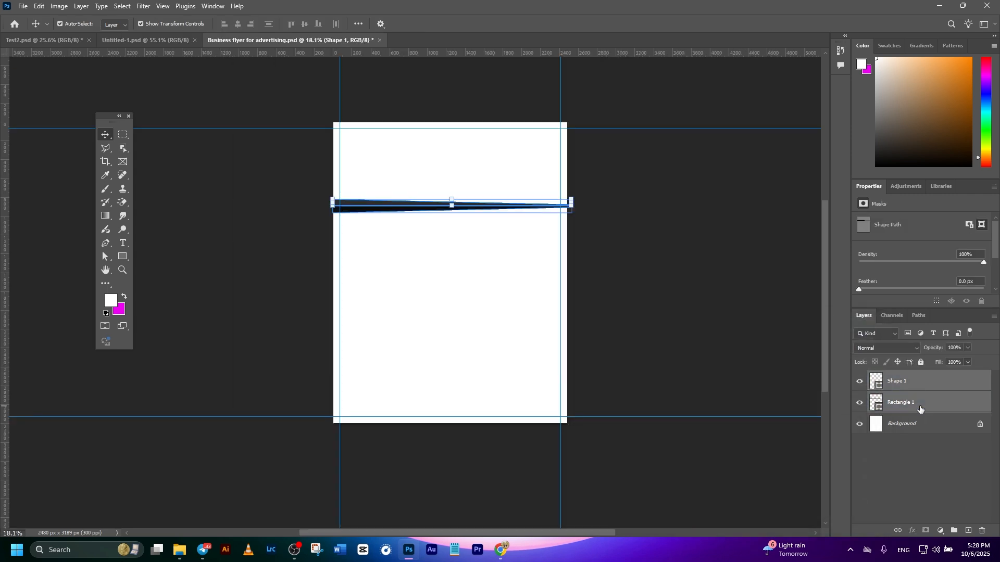
click(759, 338)
Step: Move the linked wedge shapes further down the page
drag(401, 210, 406, 246)
key(ctrl+z)
click(735, 330)
scroll(403, 209, up, 4)
scroll(408, 263, down, 3)
click(634, 306)
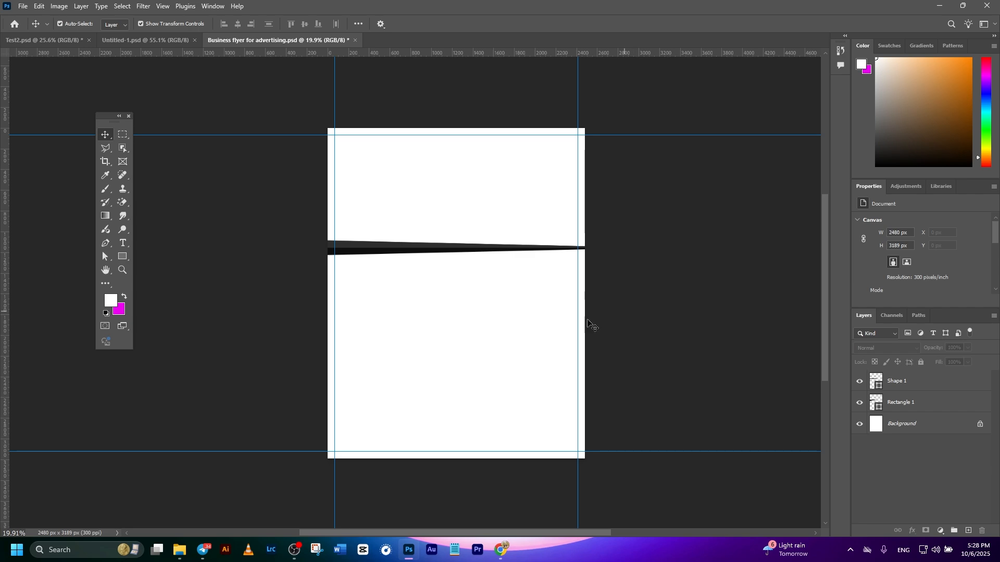
Step: Bring in the photo of the woman in an orange sweater from File Explorer, align it at the page's top and put it beneath both wedge layers
click(179, 550)
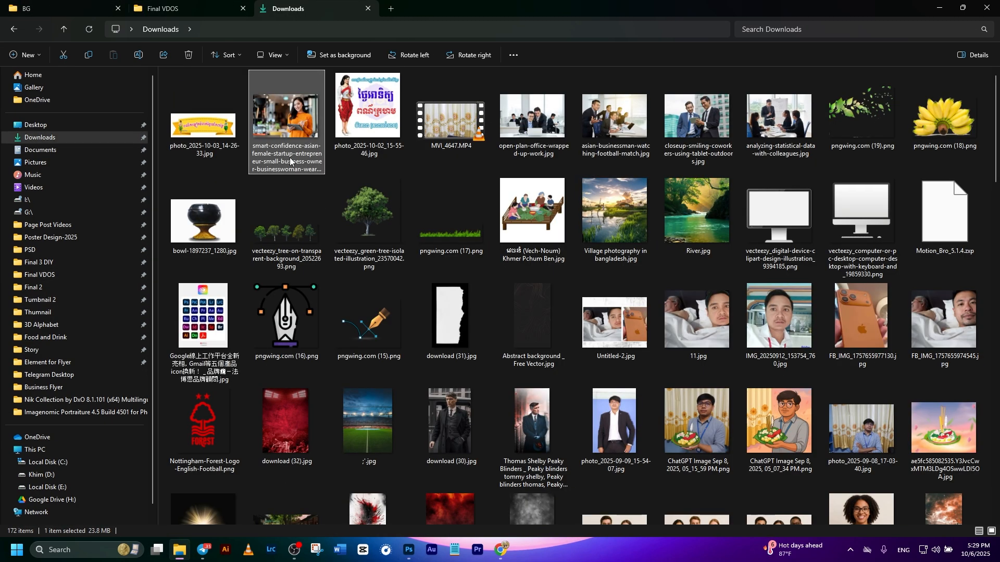
drag(300, 120, 432, 226)
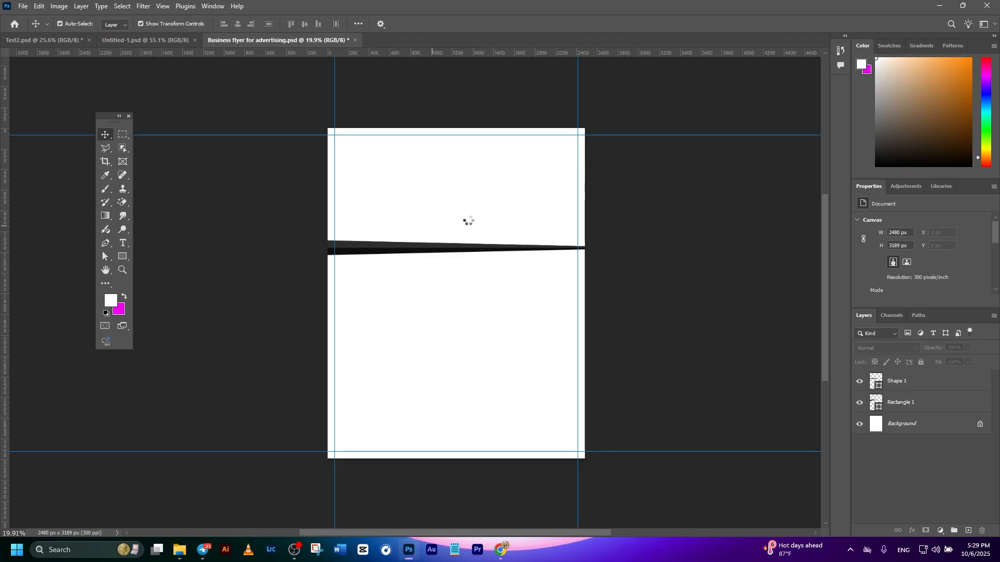
drag(461, 273, 463, 205)
drag(911, 388, 912, 435)
click(781, 374)
scroll(449, 224, up, 3)
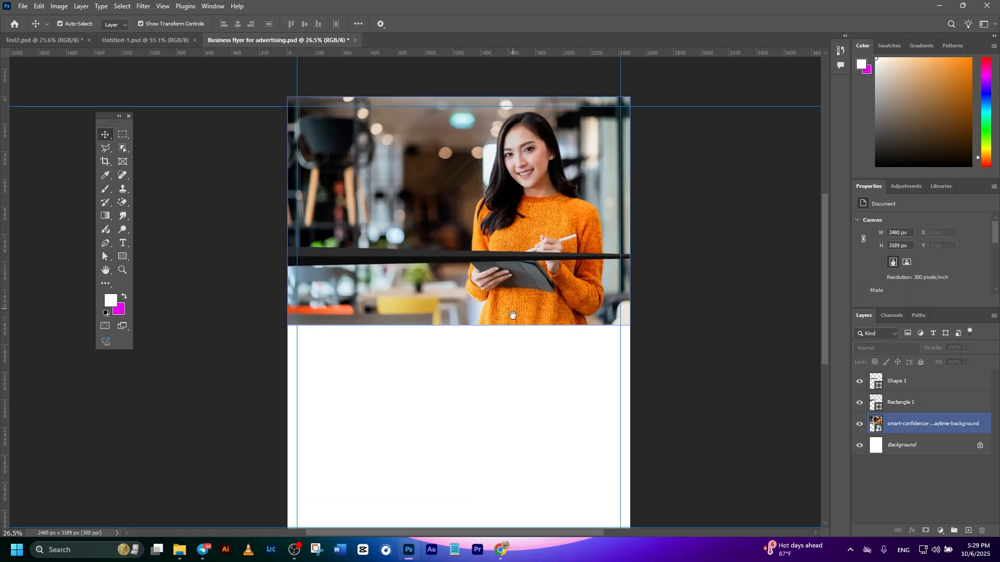
Step: Move the linked wedges about 260 px down over the photo's lower part and enlarge the photo to about 2708 by 1806 px
drag(514, 313, 516, 332)
click(515, 332)
scroll(509, 350, down, 1)
drag(419, 253, 423, 286)
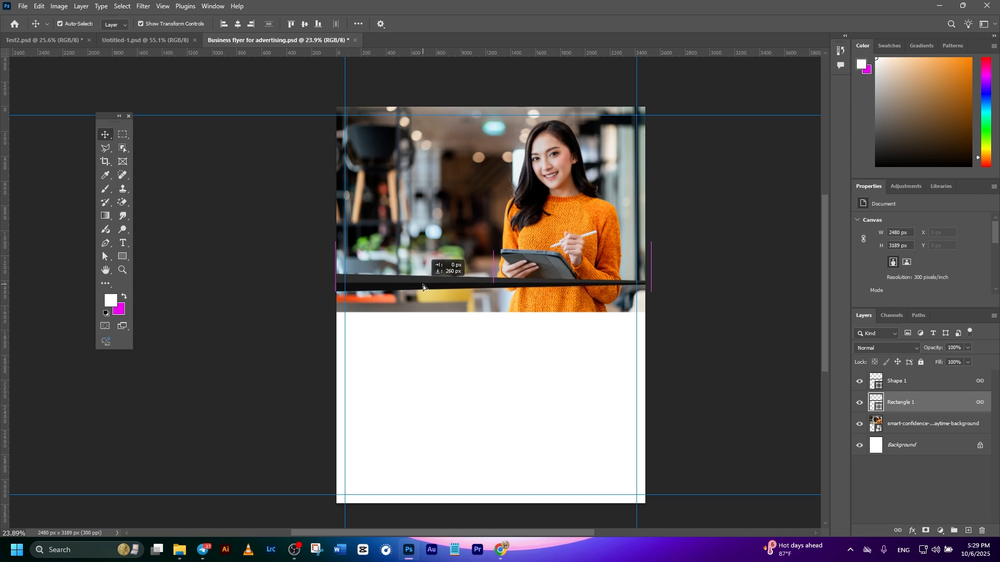
drag(423, 285, 423, 286)
click(725, 379)
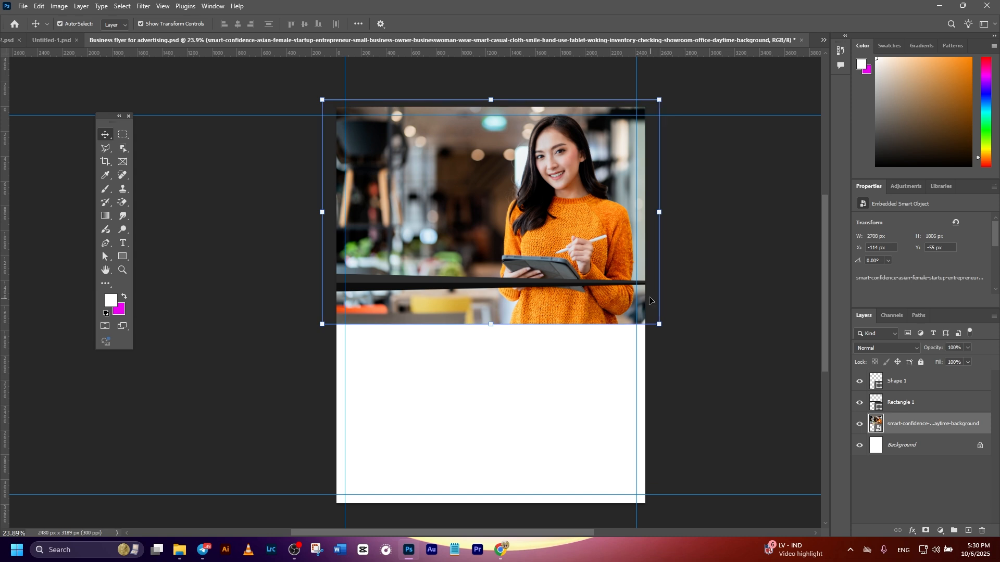
Step: Draw a rectangle about 2540 by 1109 px across the page, starting at the wedges and covering the photo's lower edge
click(123, 256)
right_click(129, 257)
click(149, 257)
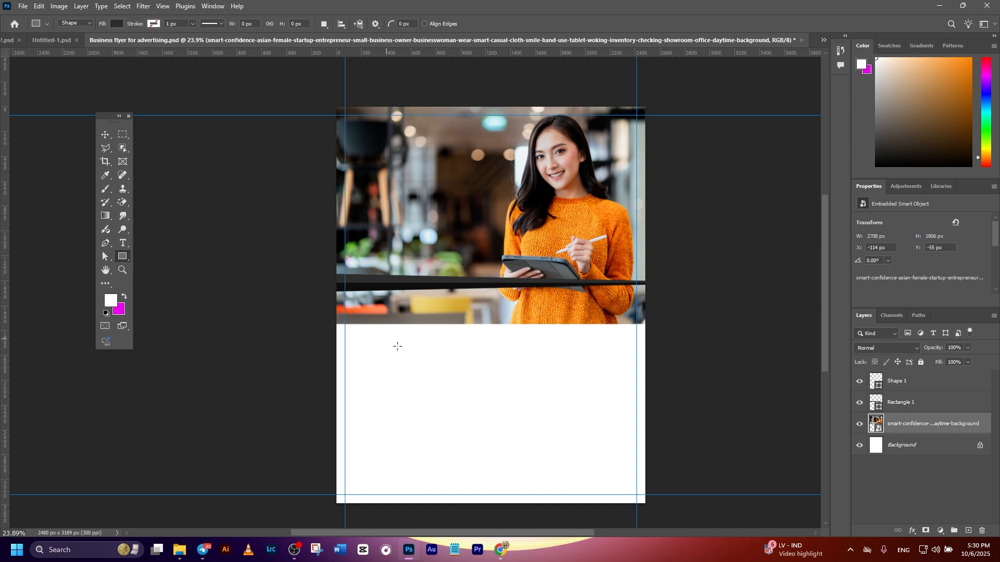
drag(330, 286, 646, 423)
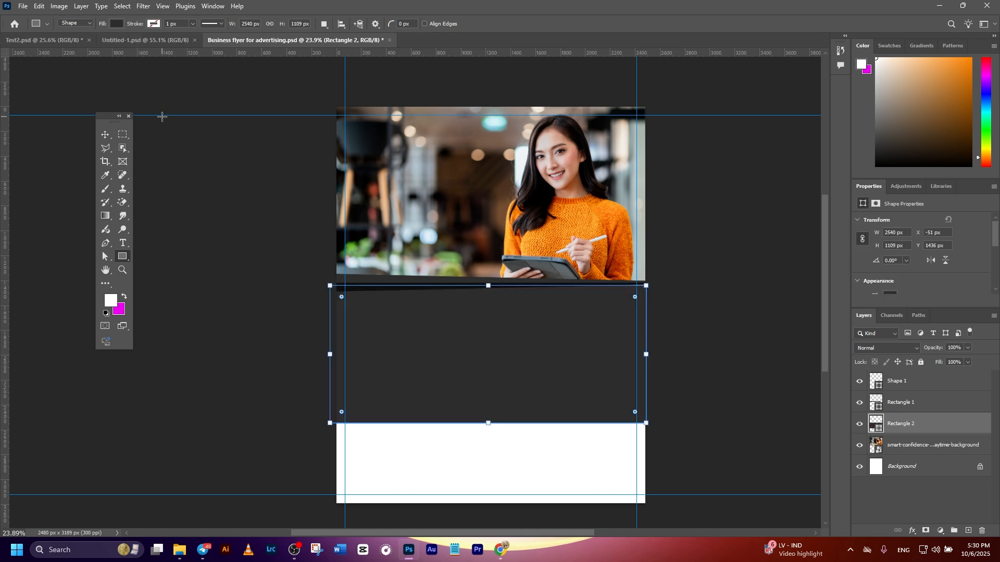
Step: Fill the new large rectangle with dark orange #c46f00, starting from a color sampled from the woman's sweater
click(105, 135)
click(791, 397)
double_click(873, 425)
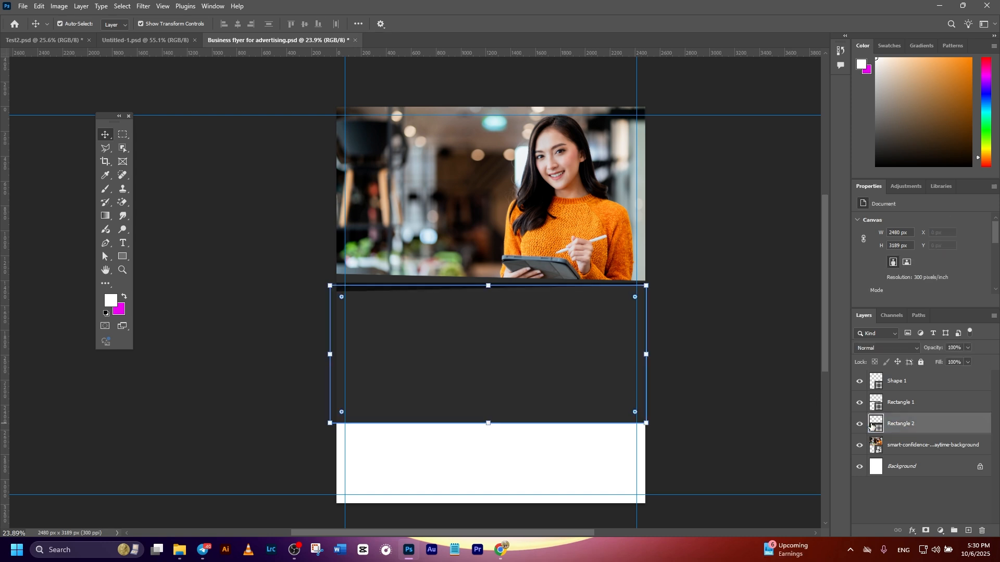
click(618, 216)
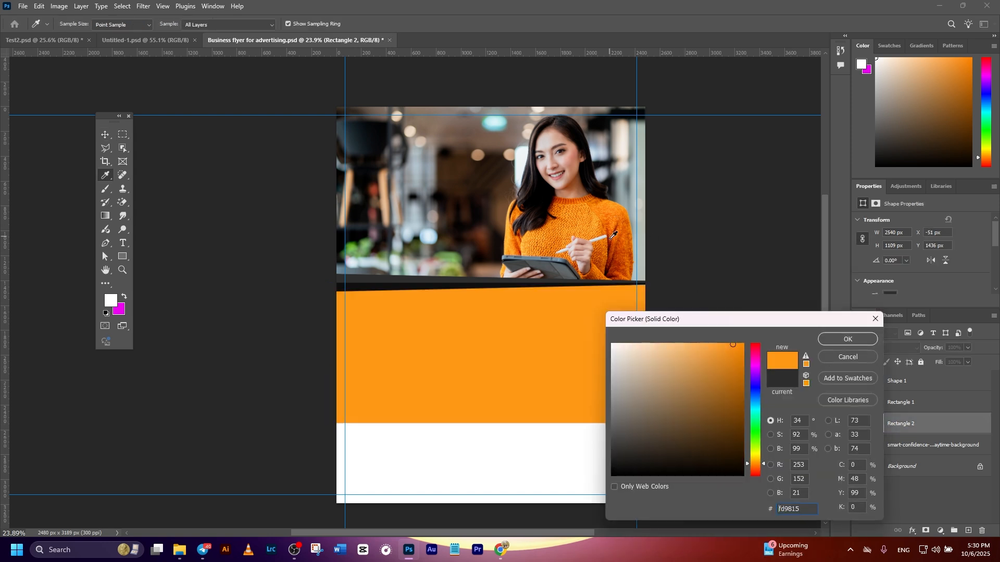
drag(733, 371, 750, 373)
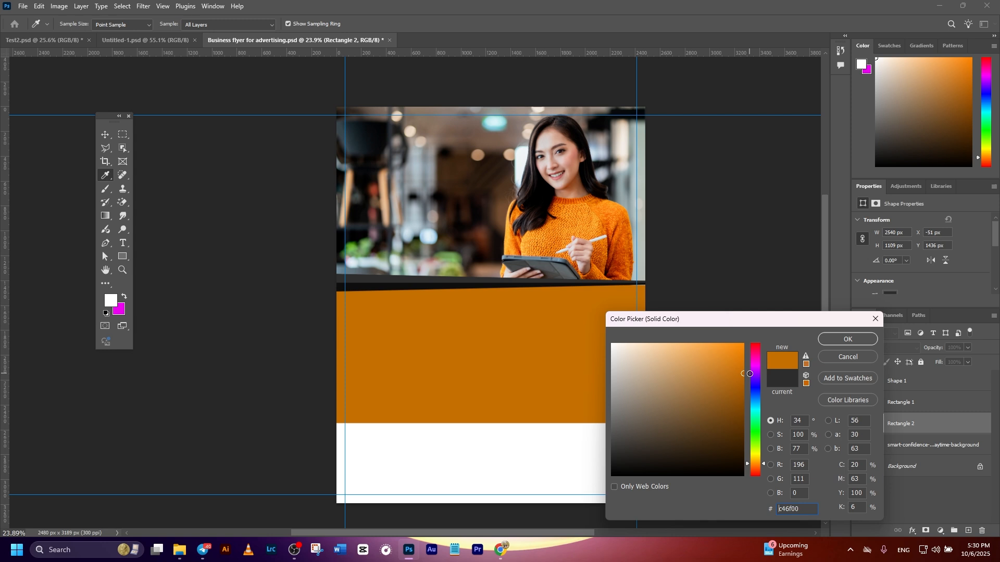
click(834, 341)
click(750, 280)
scroll(709, 298, down, 2)
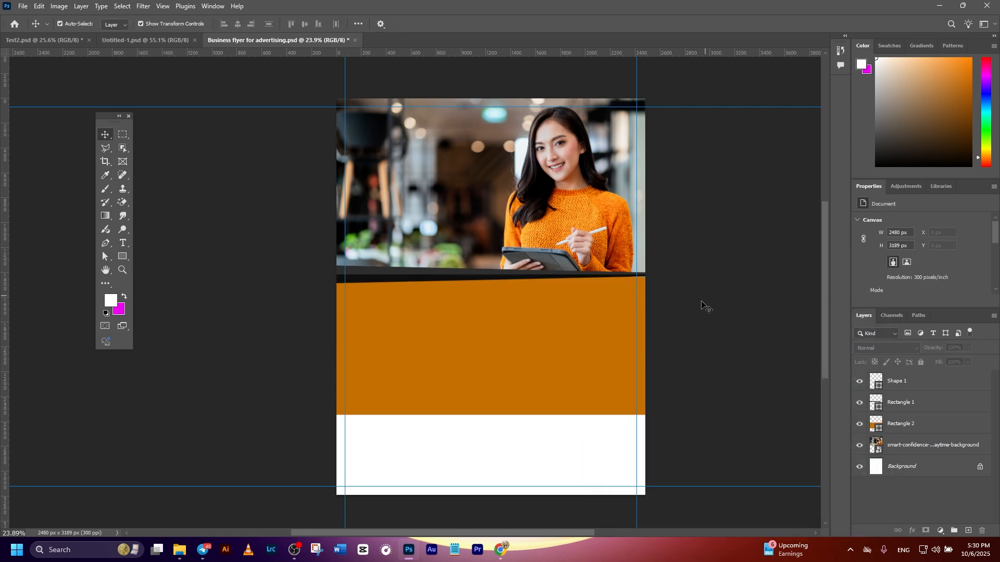
scroll(726, 315, right, 1)
scroll(433, 260, up, 2)
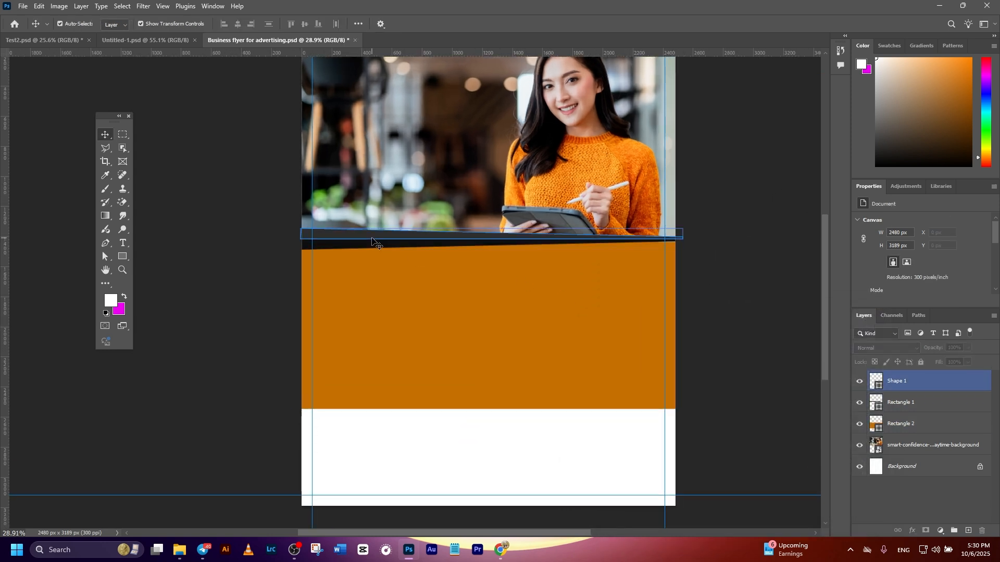
Step: Duplicate both linked wedge layers and move the copies down onto the orange block's lower edge
mouse_move(383, 244)
mouse_down()
mouse_move(379, 281)
mouse_move(392, 264)
mouse_move(394, 228)
mouse_up()
key(ctrl+z)
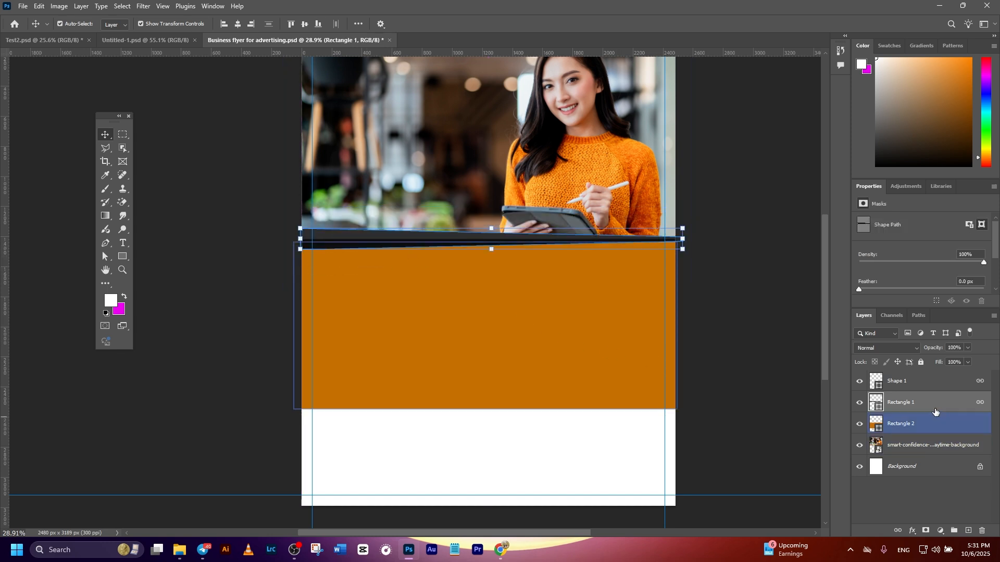
ctrl+click(919, 379)
key(ctrl+j)
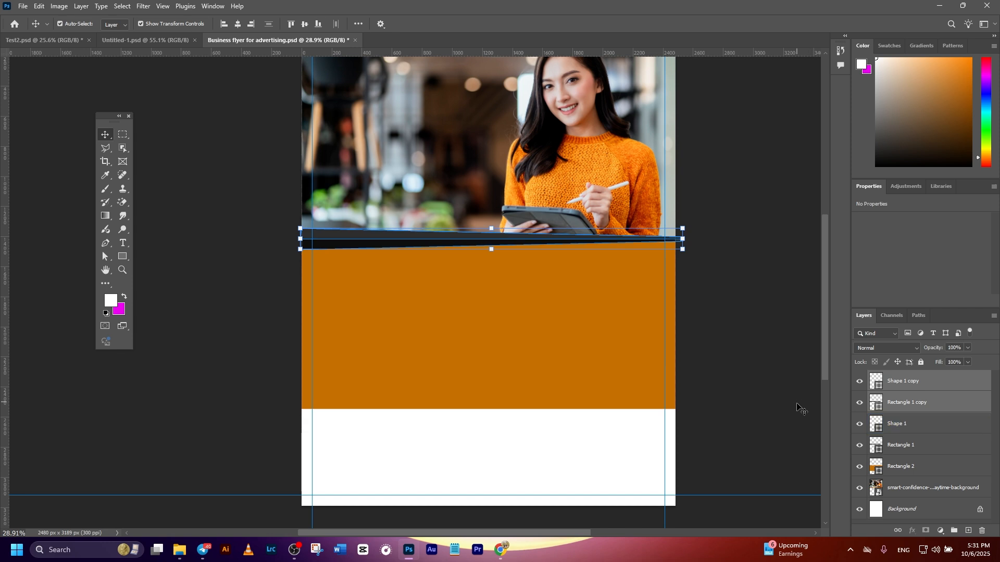
key(ctrl+t)
drag(393, 242, 375, 407)
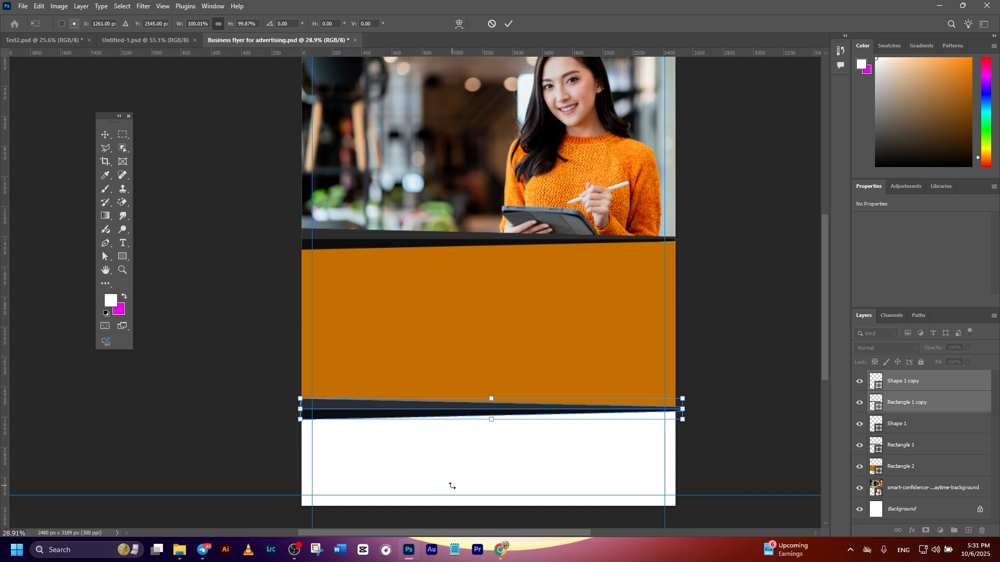
Step: Flip the duplicated wedges horizontally and shift them about 21 px left so they are centered on the page
right_click(406, 418)
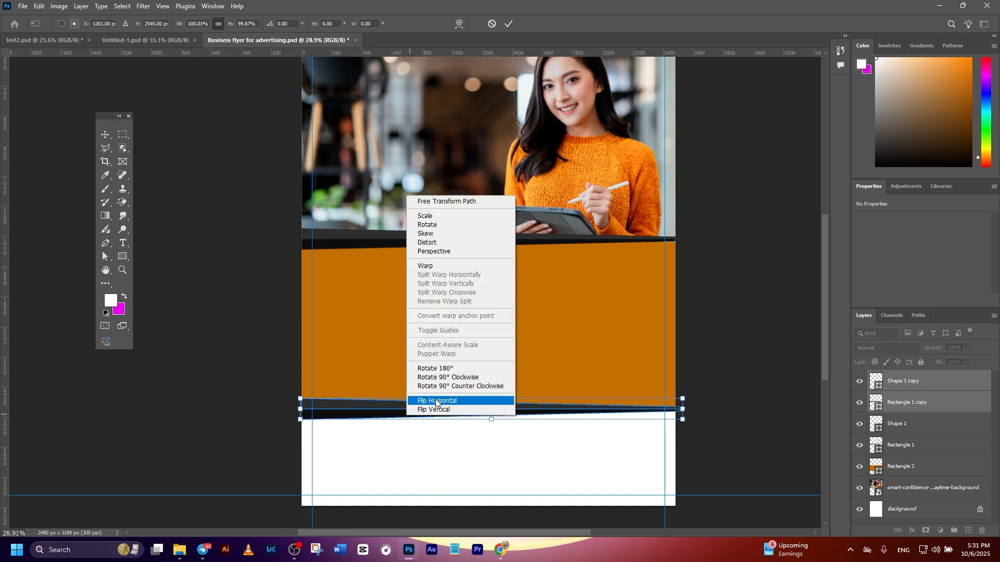
click(435, 401)
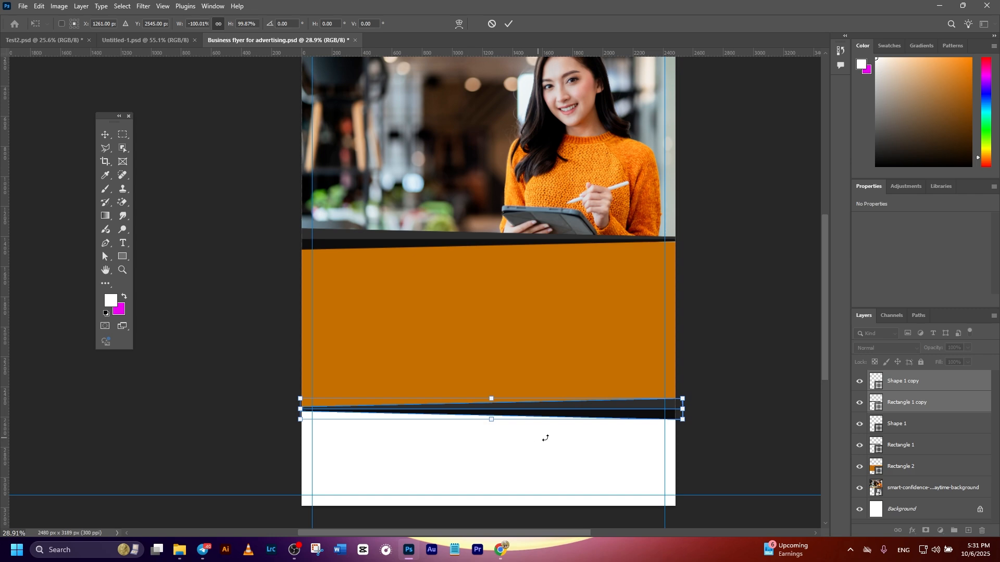
scroll(473, 415, up, 3)
drag(480, 418, 475, 419)
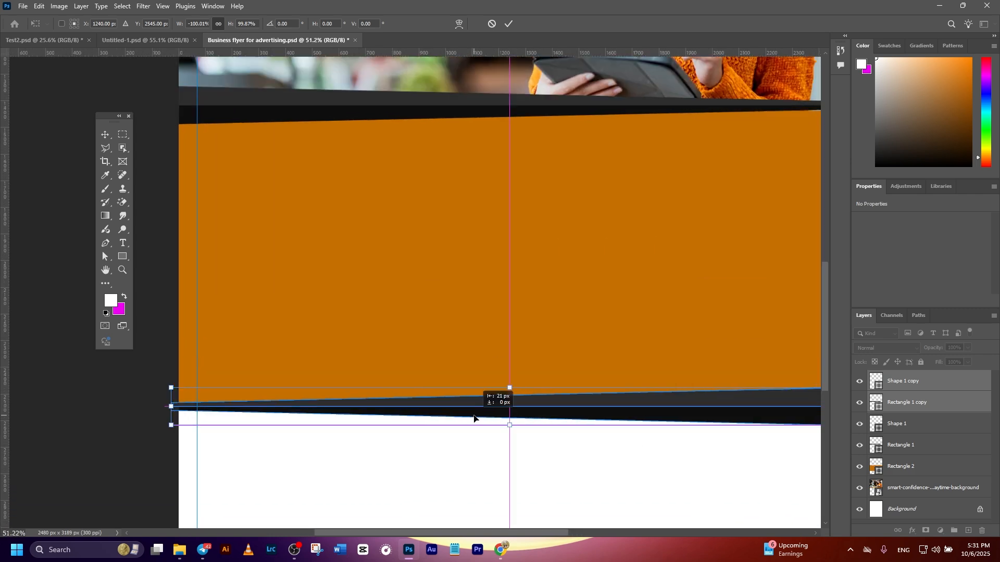
click(508, 23)
scroll(514, 225, down, 5)
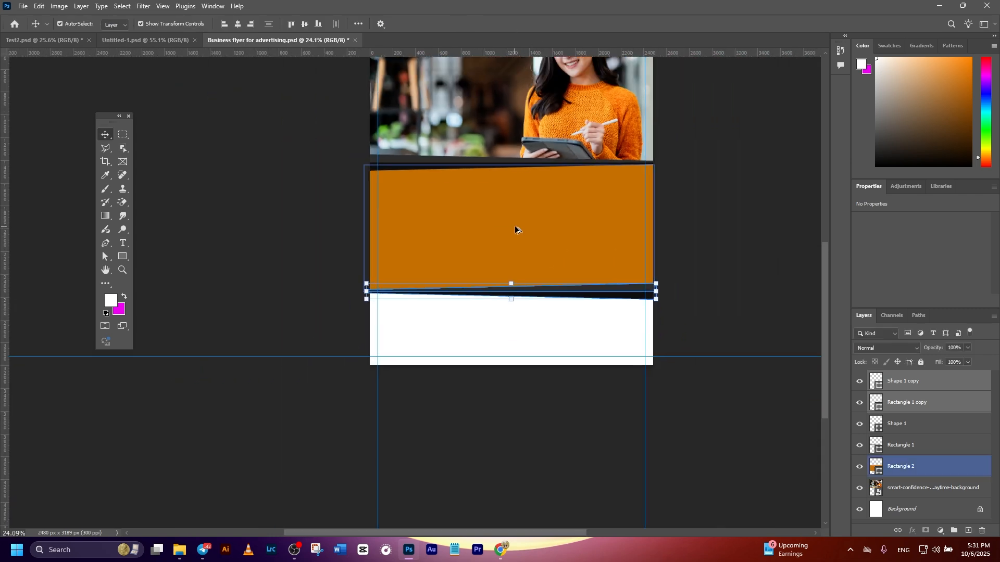
click(739, 252)
drag(736, 245, 729, 295)
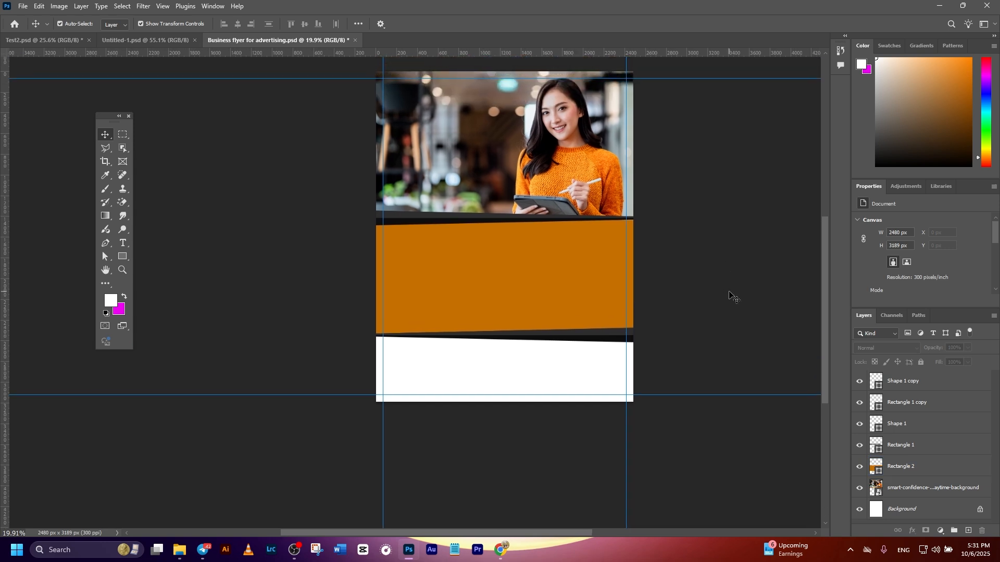
Step: Draw a rectangle about 2707 by 711 px over the white area below the lower wedges, layered directly above the orange block
click(908, 470)
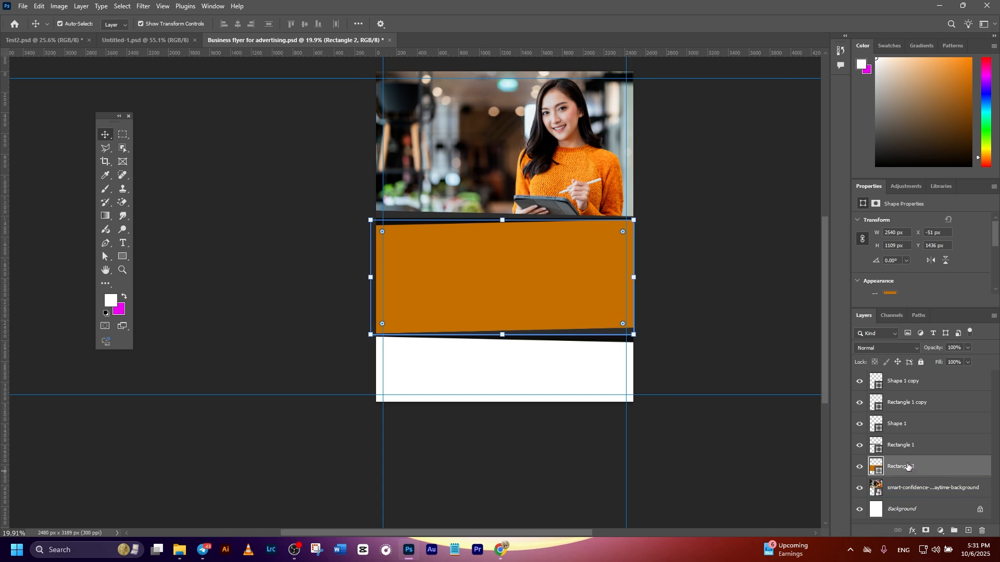
click(122, 256)
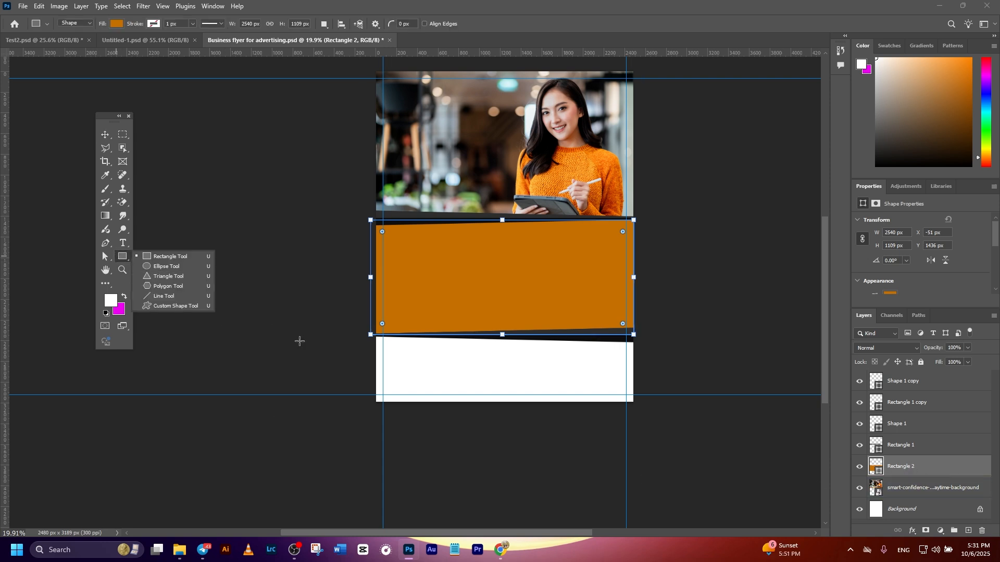
scroll(364, 339, up, 3)
drag(302, 327, 795, 456)
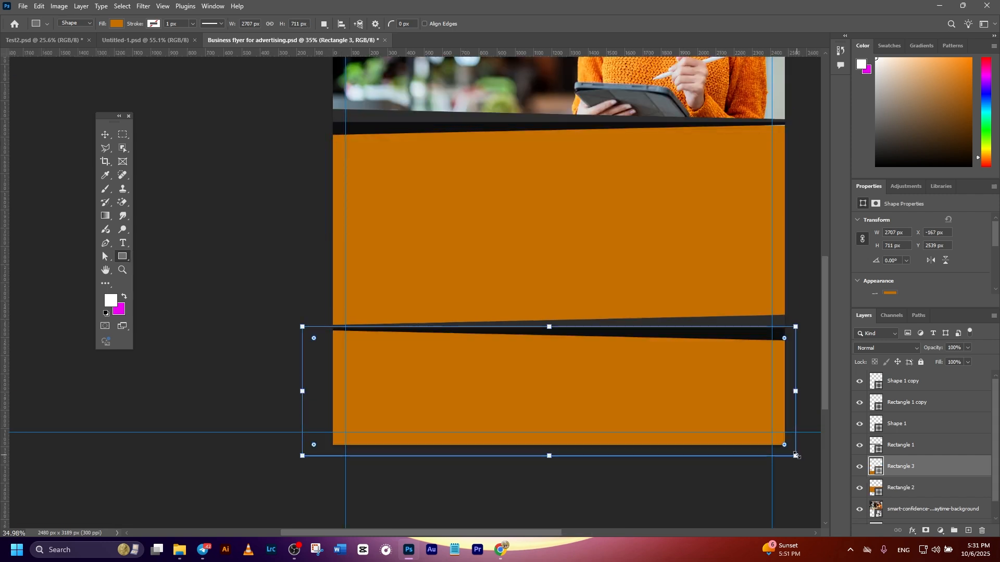
scroll(424, 293, up, 1)
click(105, 135)
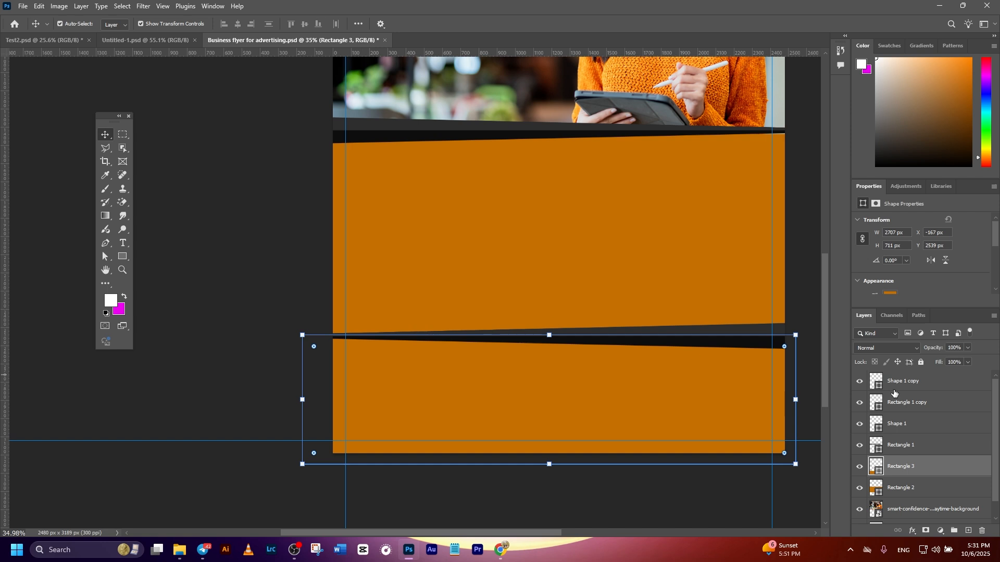
Step: Fill the footer rectangle with black #000000
double_click(875, 466)
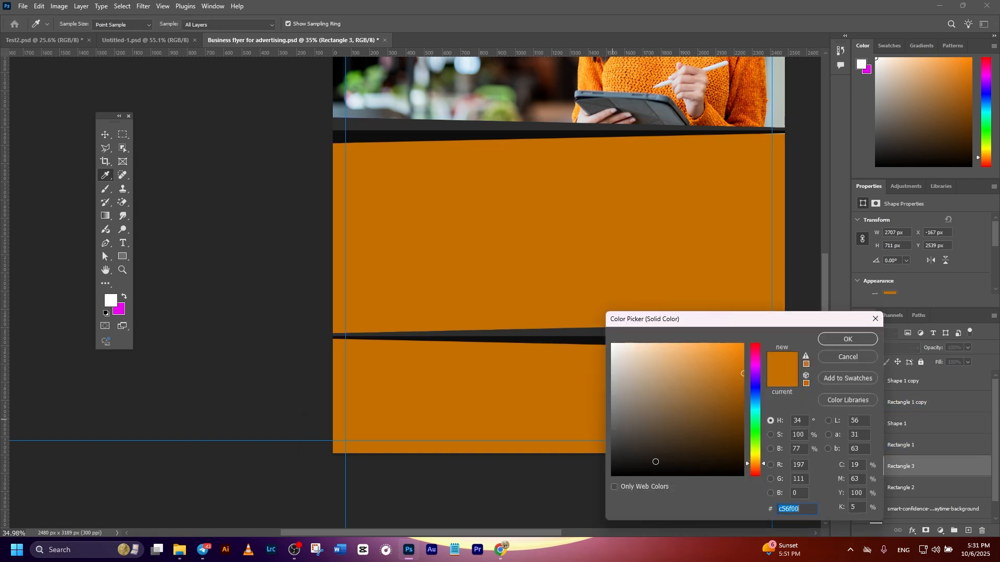
drag(656, 461, 577, 487)
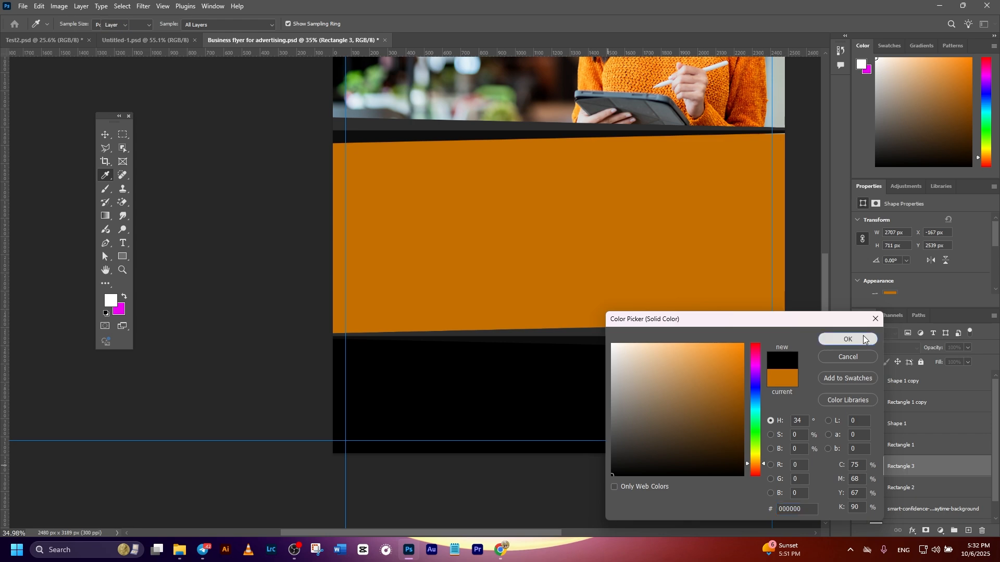
click(848, 339)
Step: Draw a rectangle about 1402 by 1407 px over the part of the photo beside the woman, from the page's upper-left corner to the wedges
scroll(749, 352, down, 4)
drag(777, 436, 620, 377)
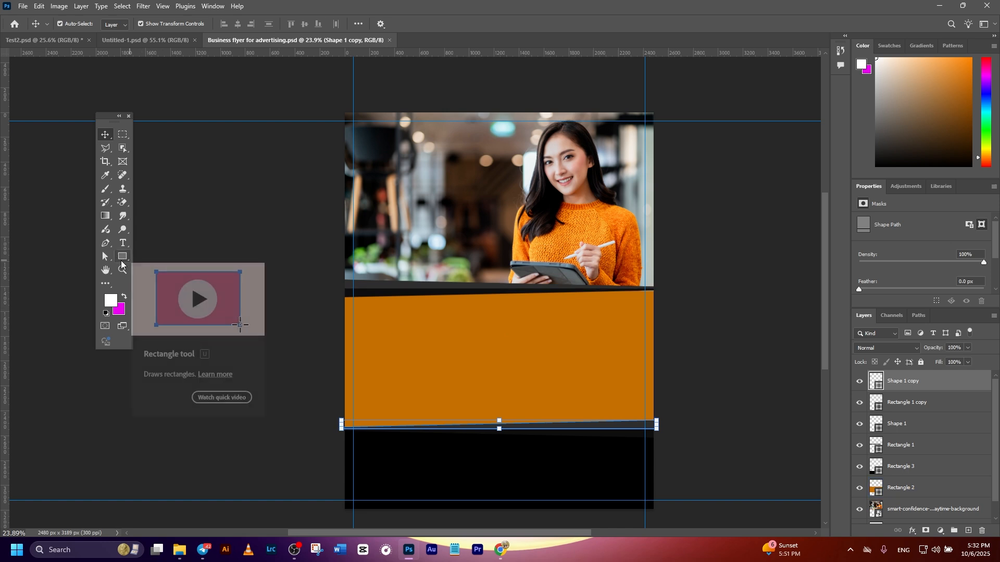
click(122, 258)
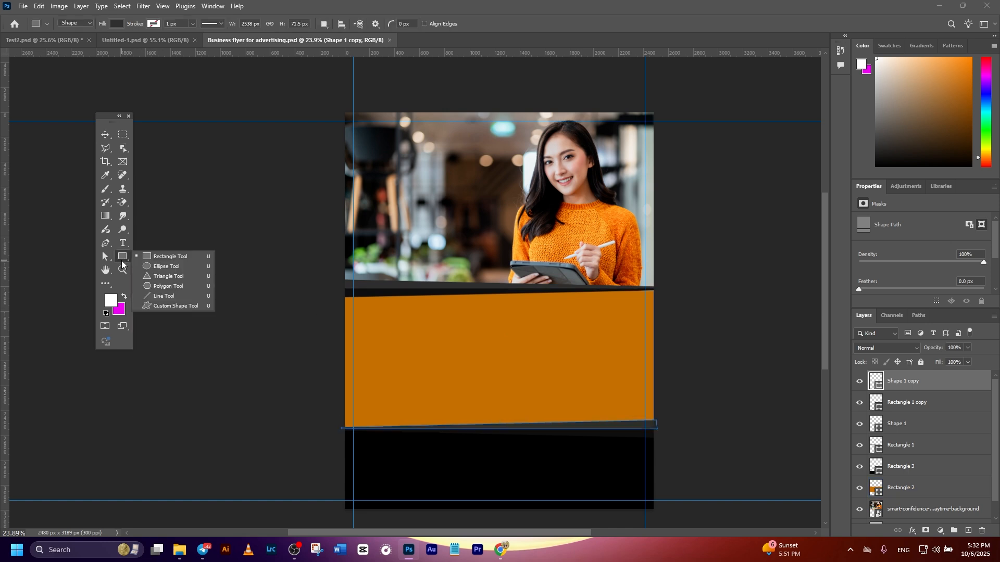
click(163, 257)
drag(346, 113, 521, 288)
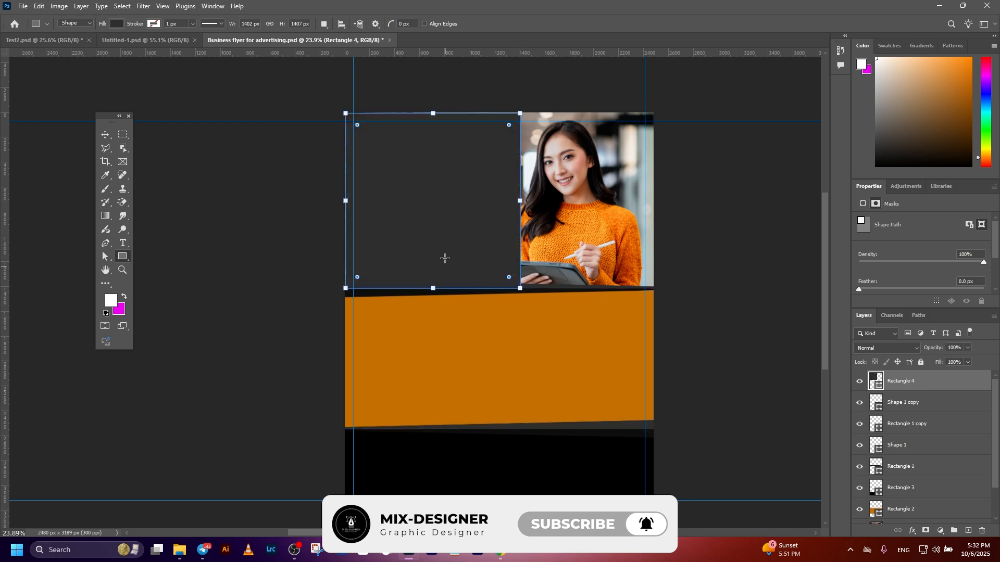
Step: Fill the rectangle over the photo with black sampled from the footer
double_click(875, 382)
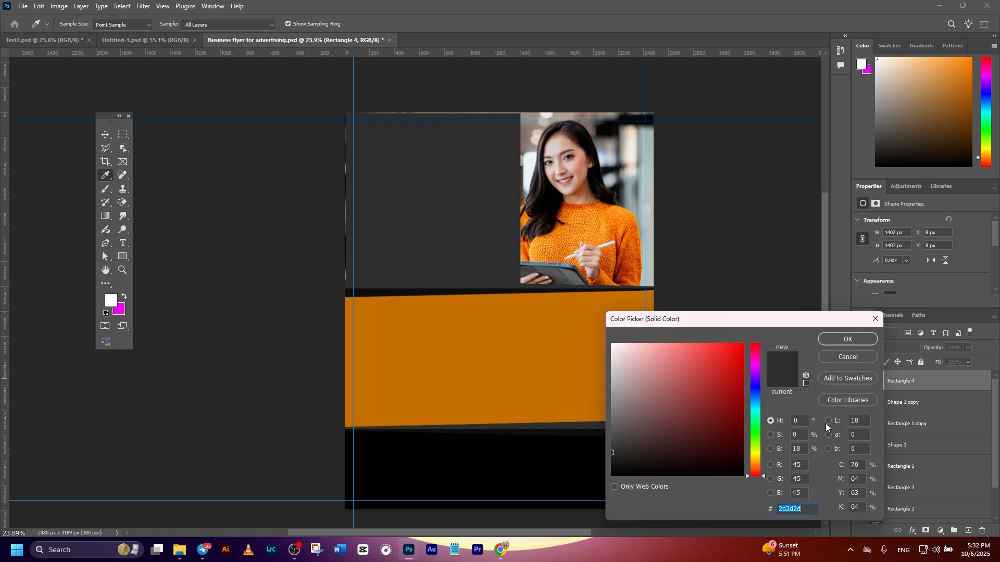
click(533, 456)
click(846, 340)
Step: Enlarge the black photo rectangle to about 1523 by 1470 px and put its layer beneath the wedges and the footer rectangle
drag(434, 117, 433, 105)
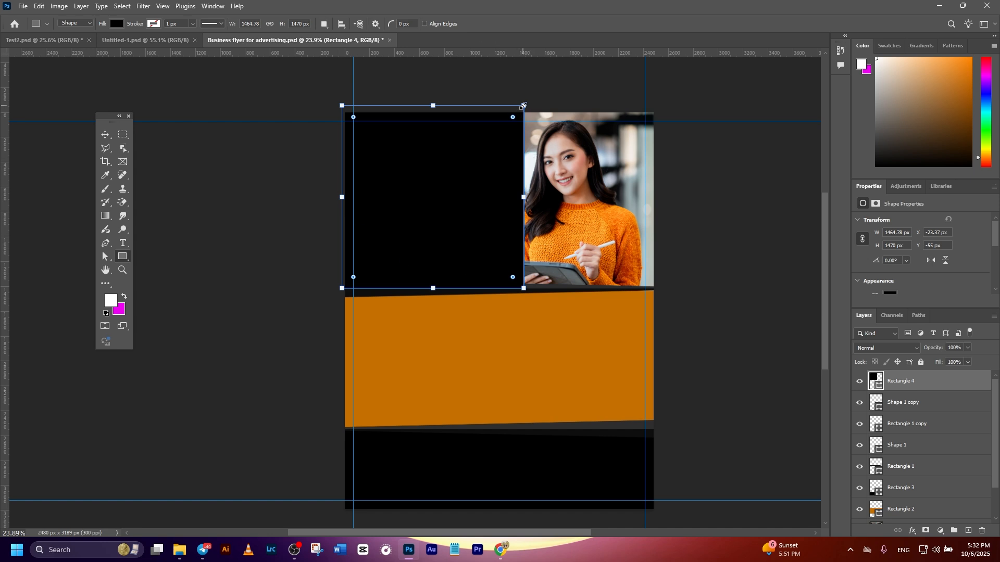
drag(522, 197, 531, 198)
click(105, 135)
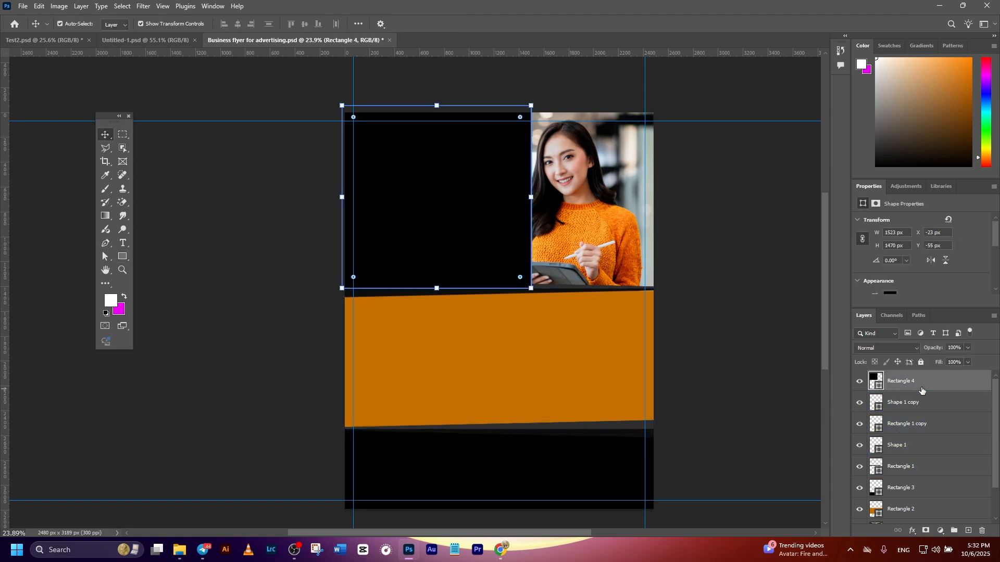
drag(918, 381, 908, 485)
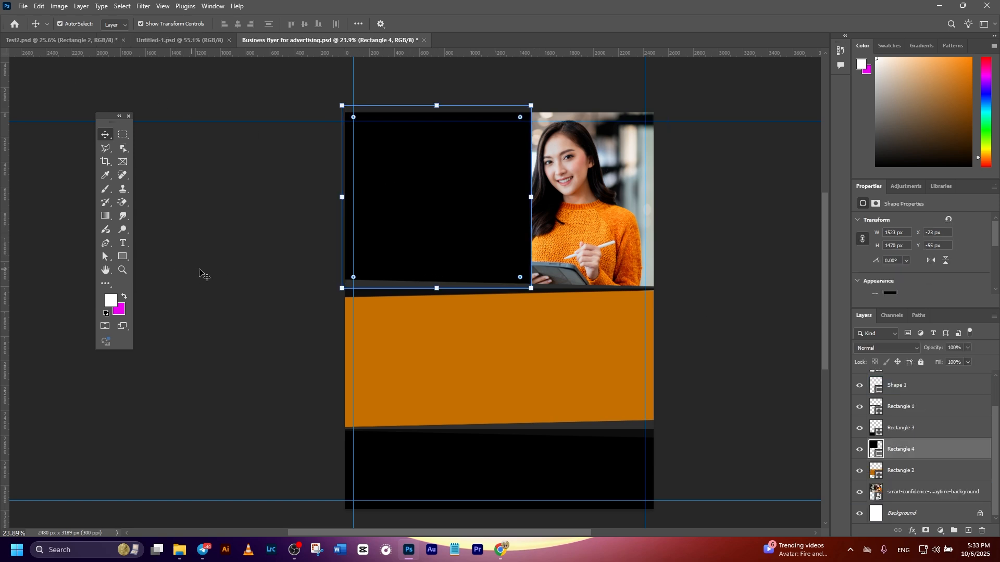
Step: Slant the black rectangle's right edge by moving its lower-right corner point inward, and scale the shape up slightly
click(105, 257)
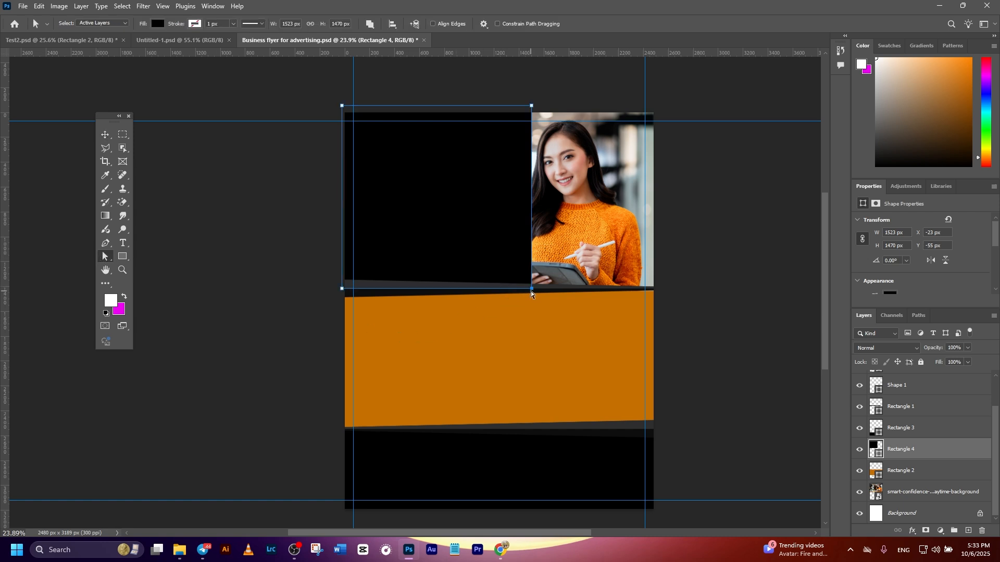
drag(528, 292, 500, 297)
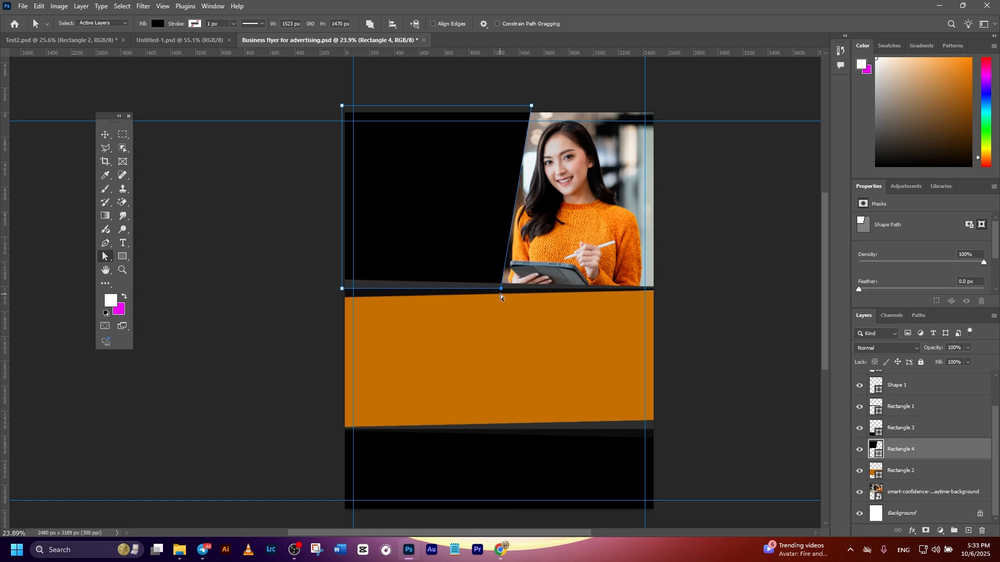
click(105, 134)
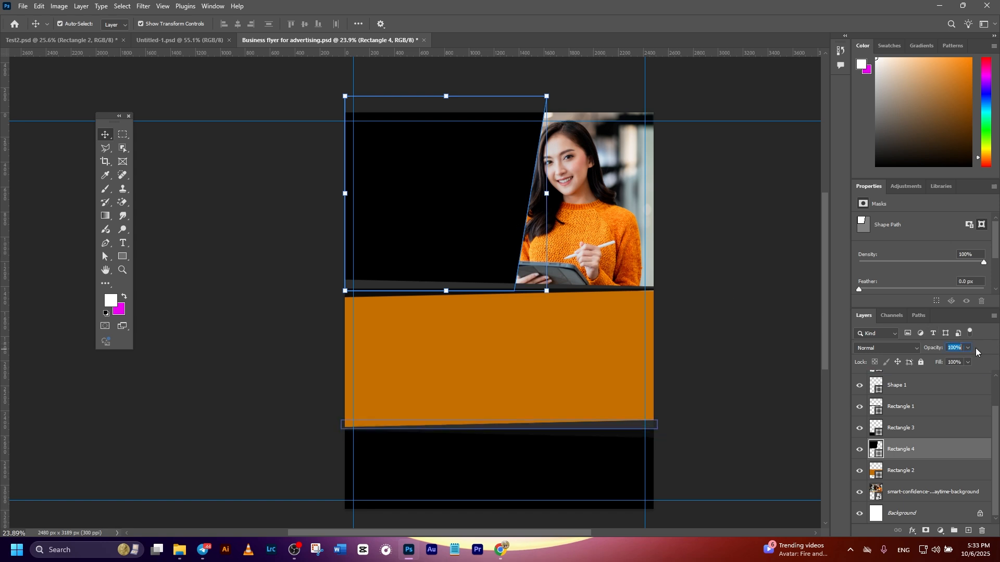
Step: Set the slanted black overlay's opacity to 20% and shift it slightly left over the photo
text(0)
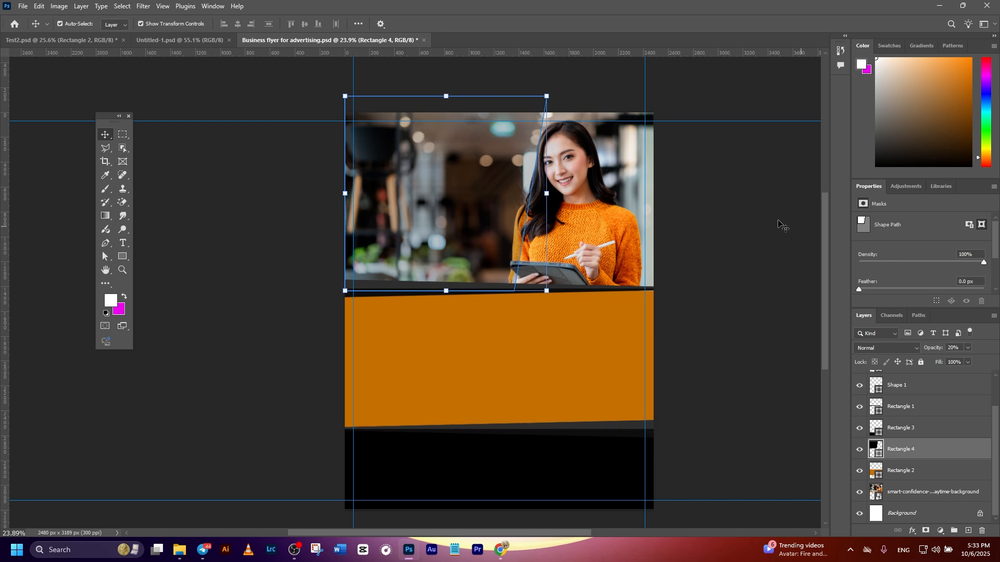
click(779, 225)
scroll(219, 110, down, 1)
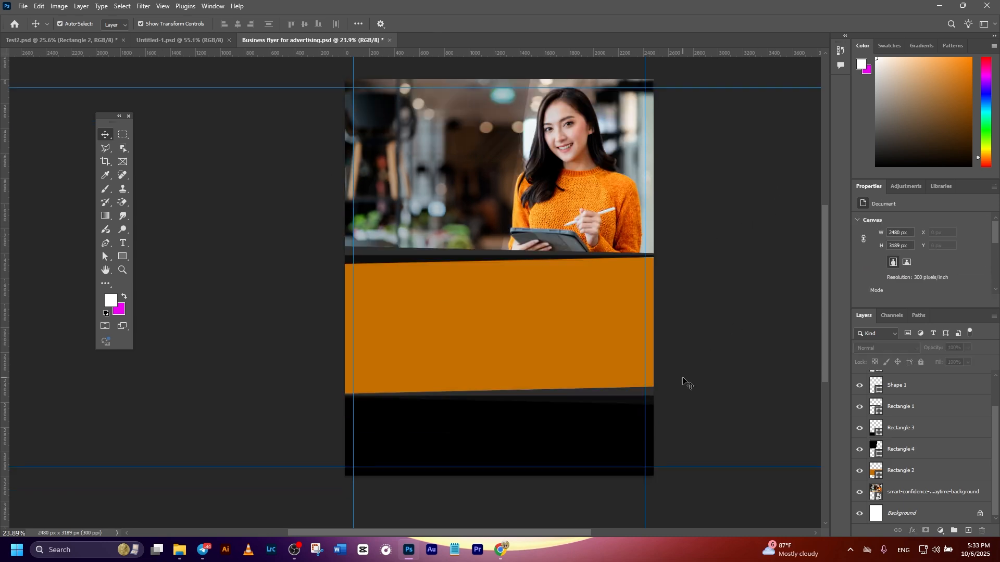
click(496, 151)
scroll(880, 421, up, 2)
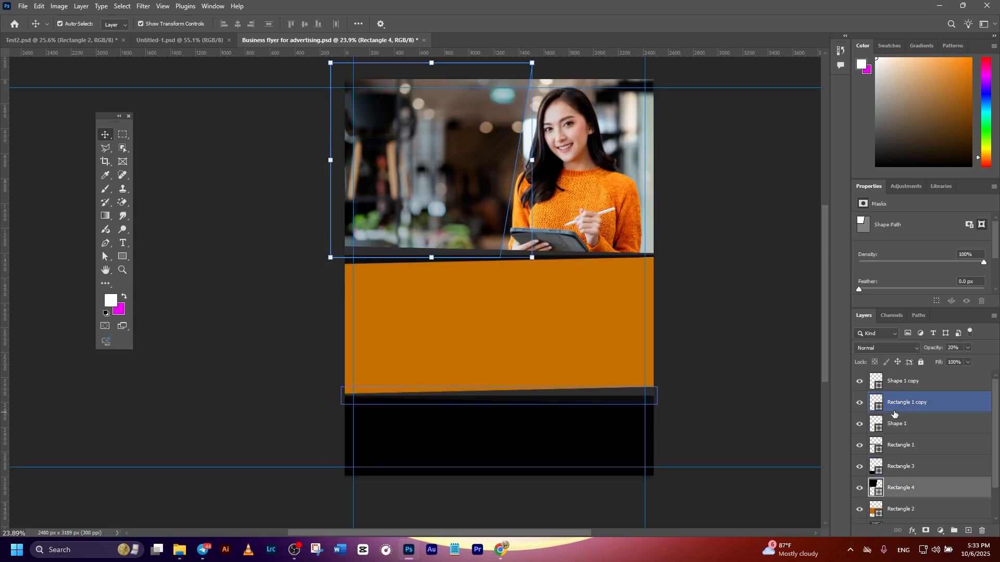
Step: Place the logo Group 2.png from File Explorer above all layers, sized about 1086 by 342 px, at the page's upper-left guide corner
click(914, 383)
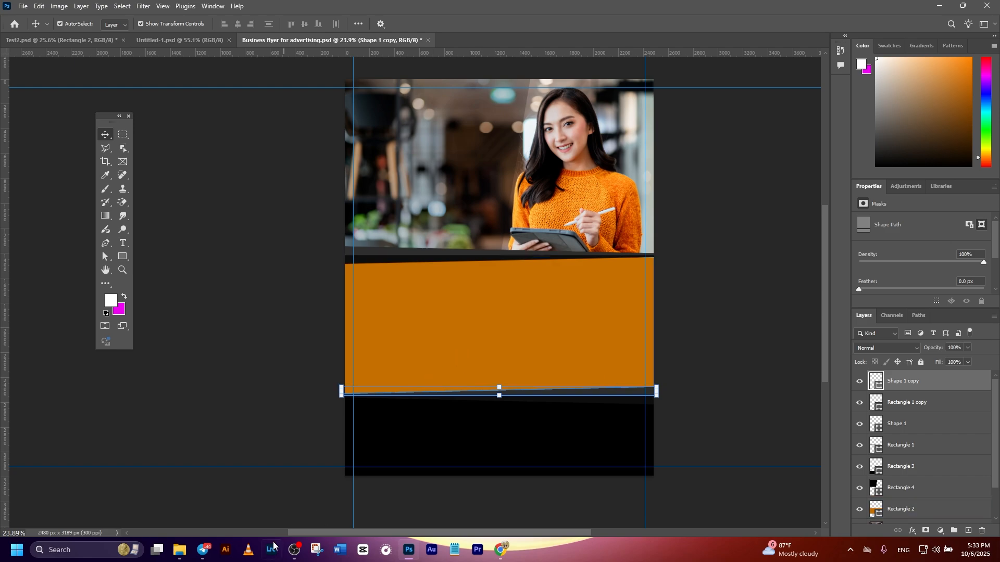
click(176, 553)
key(alt+Tab)
click(179, 551)
drag(683, 209, 434, 157)
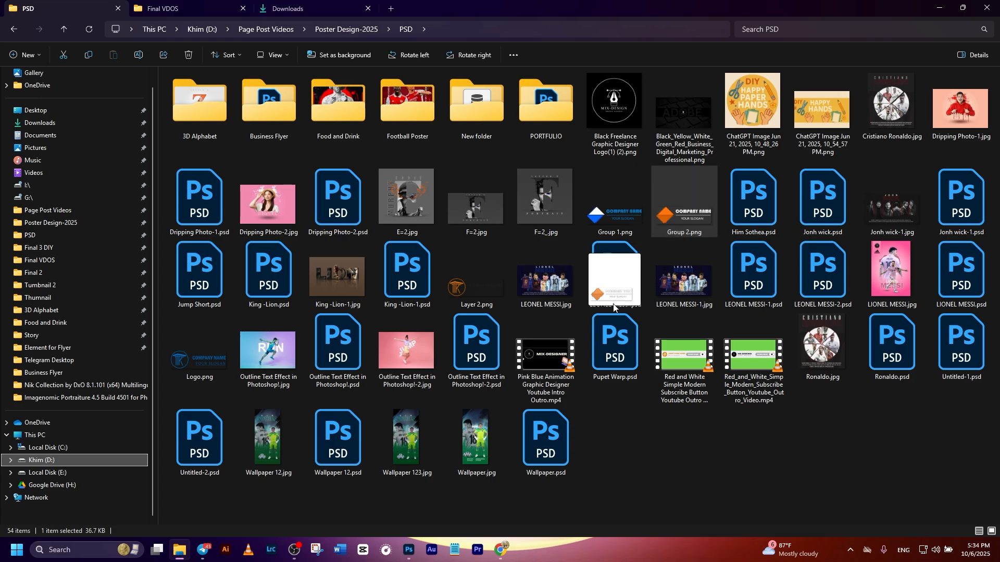
drag(510, 289, 381, 108)
key(Return)
scroll(465, 271, down, 2)
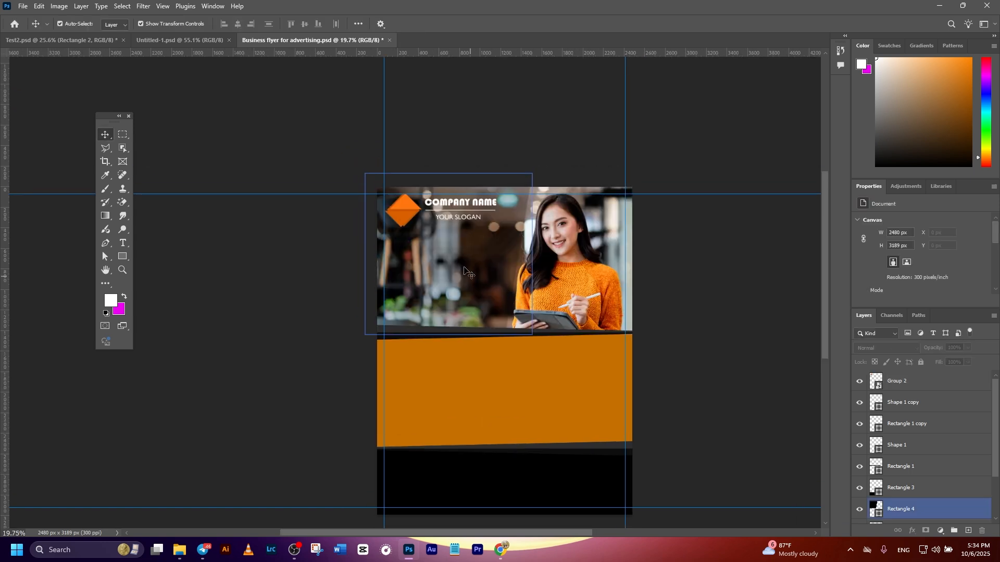
click(949, 386)
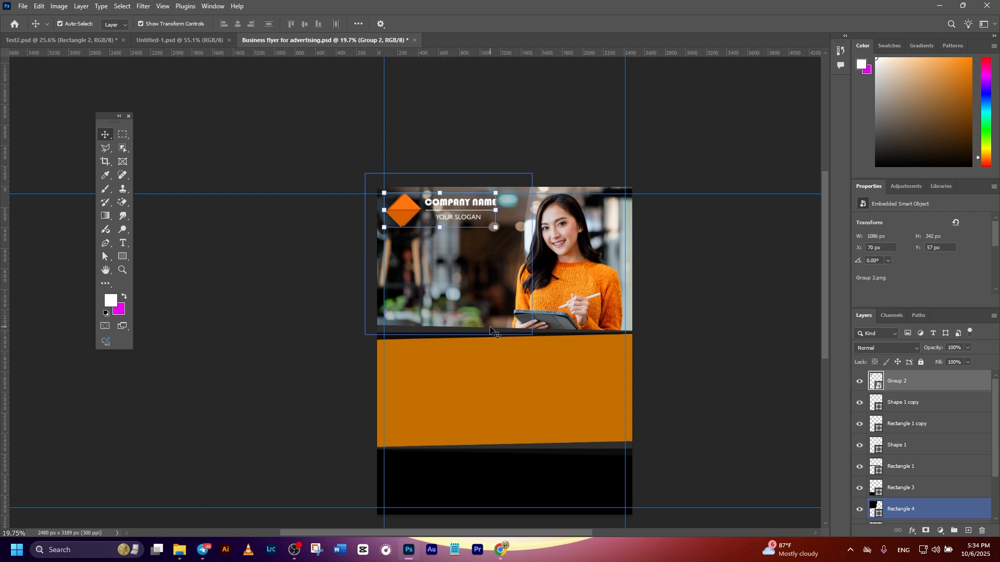
Step: Add the white three-line heading "DIGITAL MARKETING AGENCY" and position it over the photo below the logo
click(123, 243)
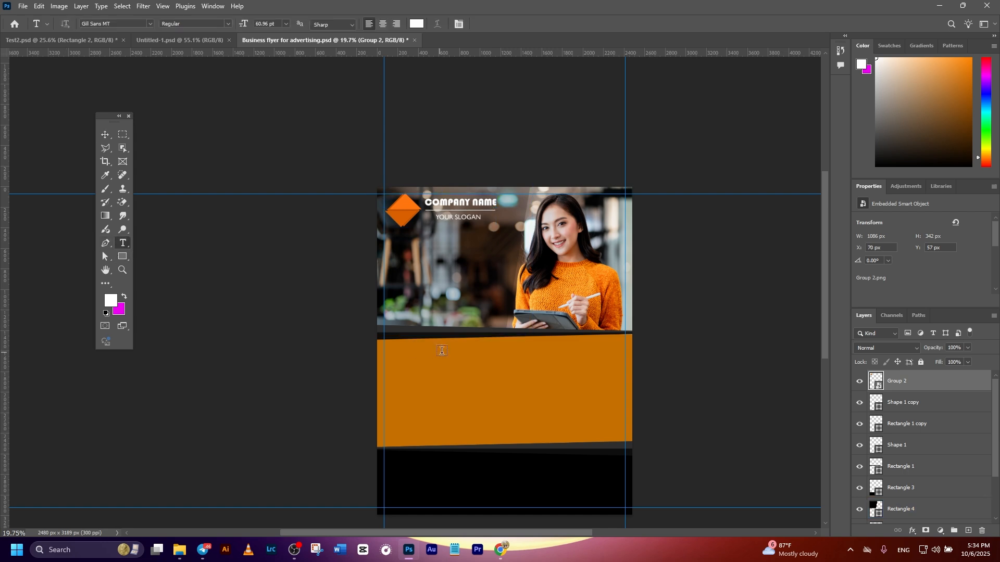
click(416, 257)
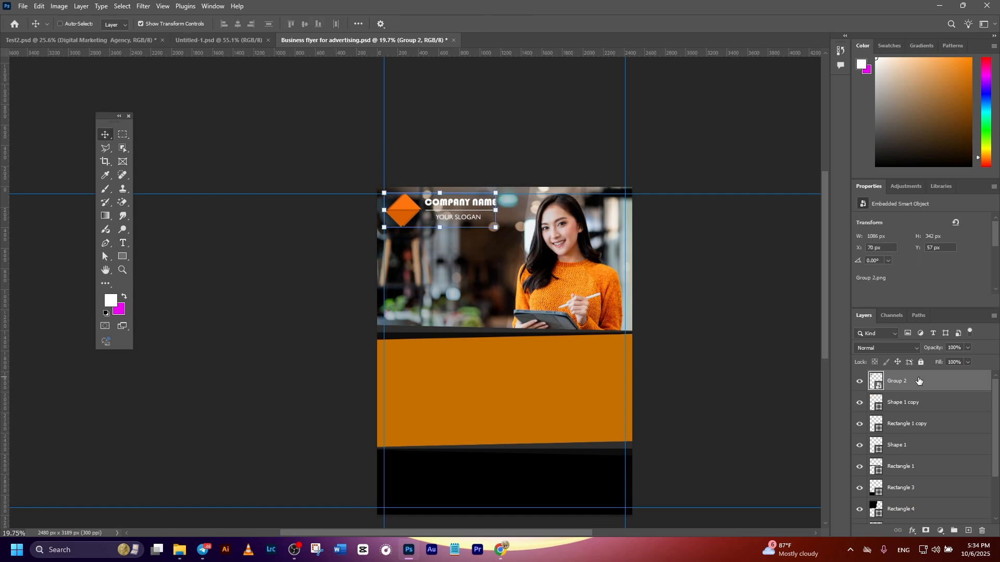
key(ctrl+v)
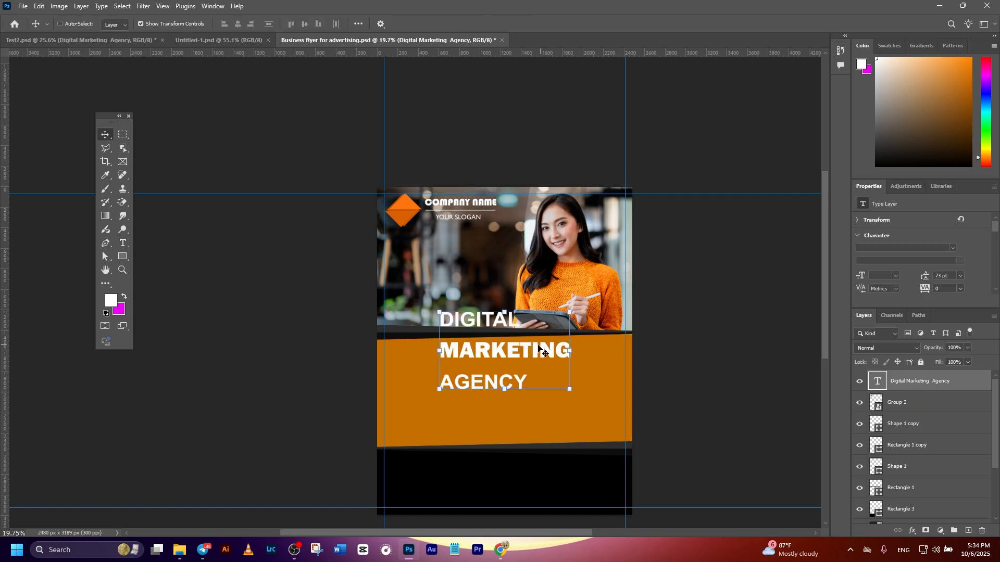
drag(482, 319, 452, 249)
drag(412, 239, 429, 246)
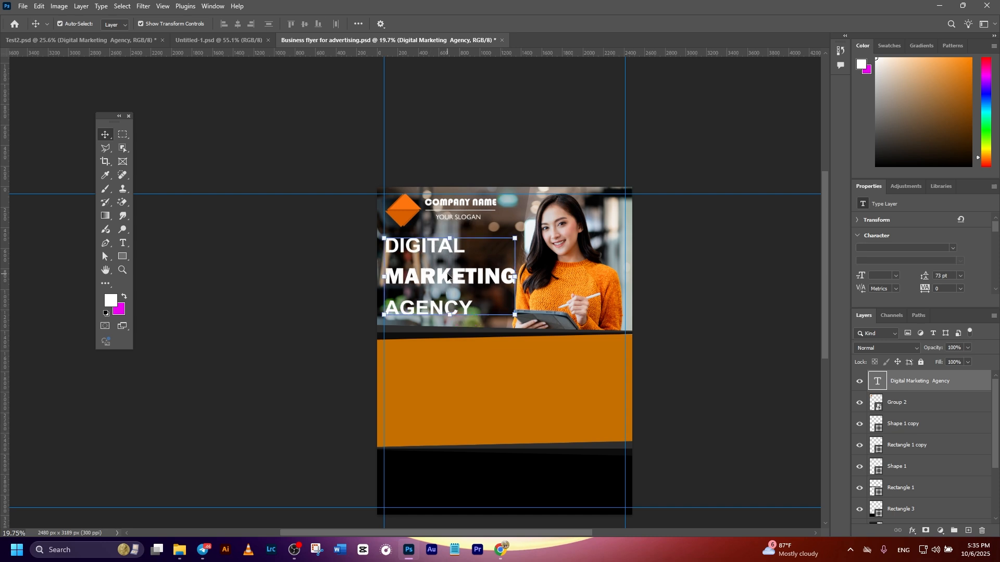
scroll(938, 267, down, 5)
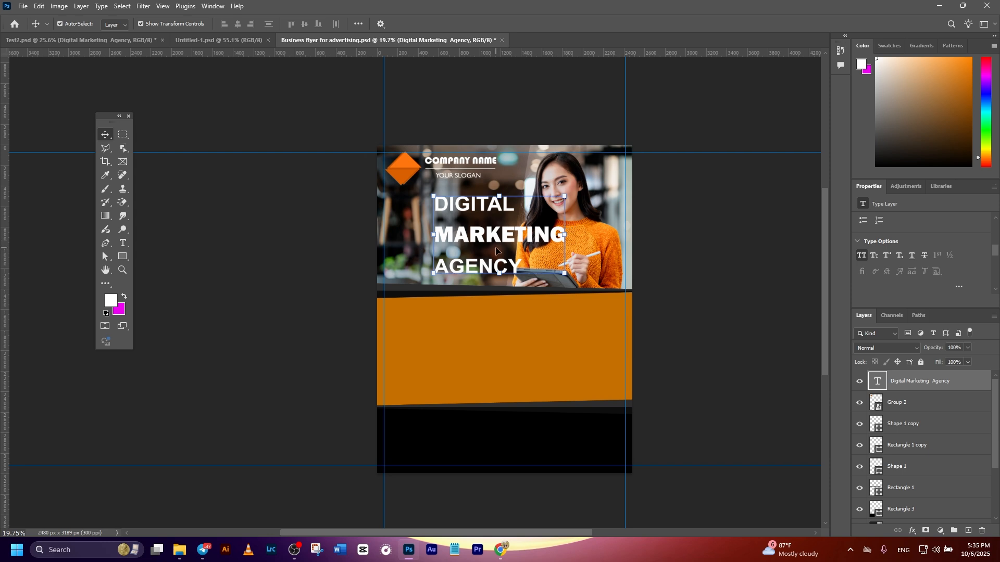
Step: Try centred and right-aligned text on the "DIGITAL MARKETING AGENCY" heading, shifting it back over the photo
double_click(485, 237)
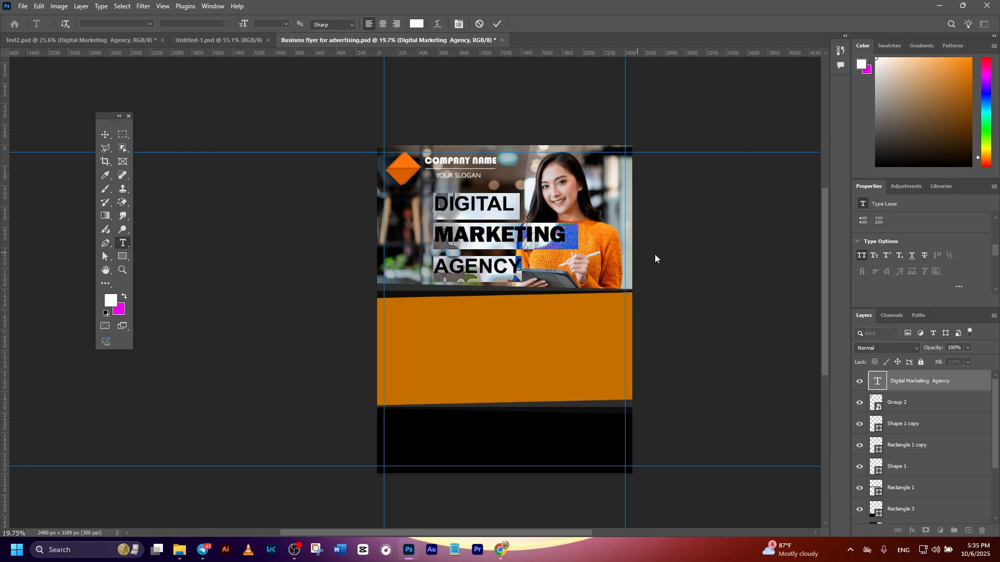
scroll(908, 263, down, 1)
scroll(907, 263, up, 3)
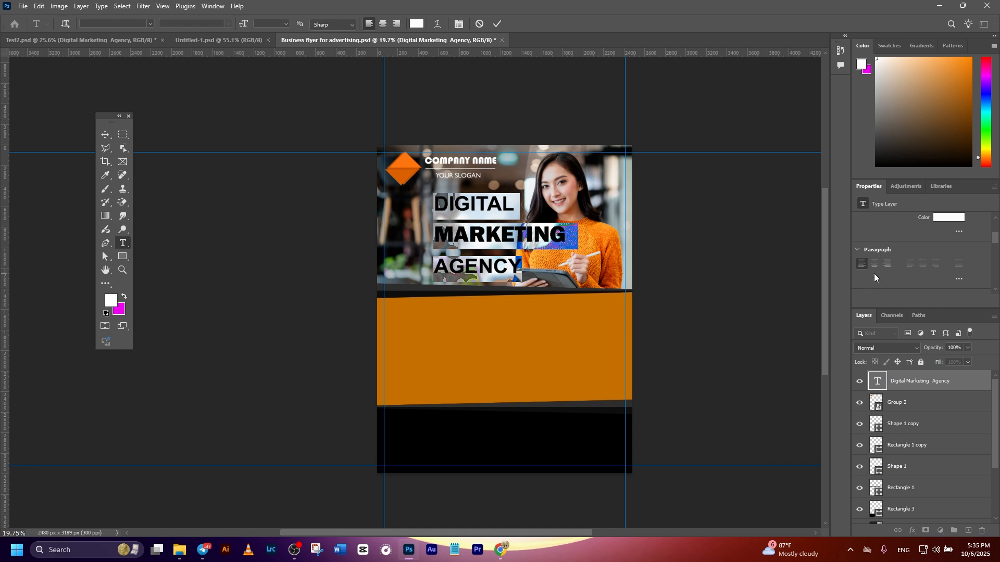
click(874, 263)
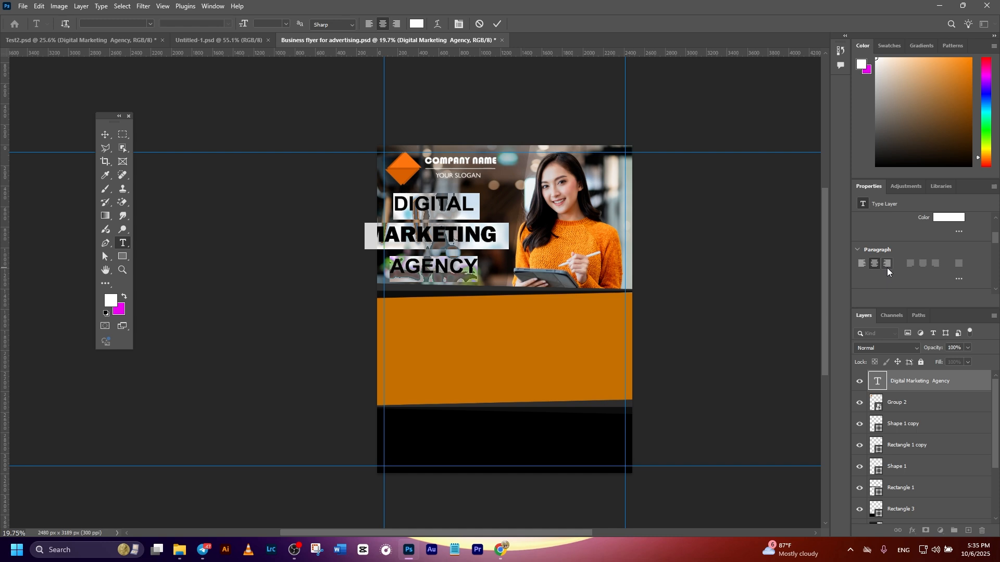
click(887, 265)
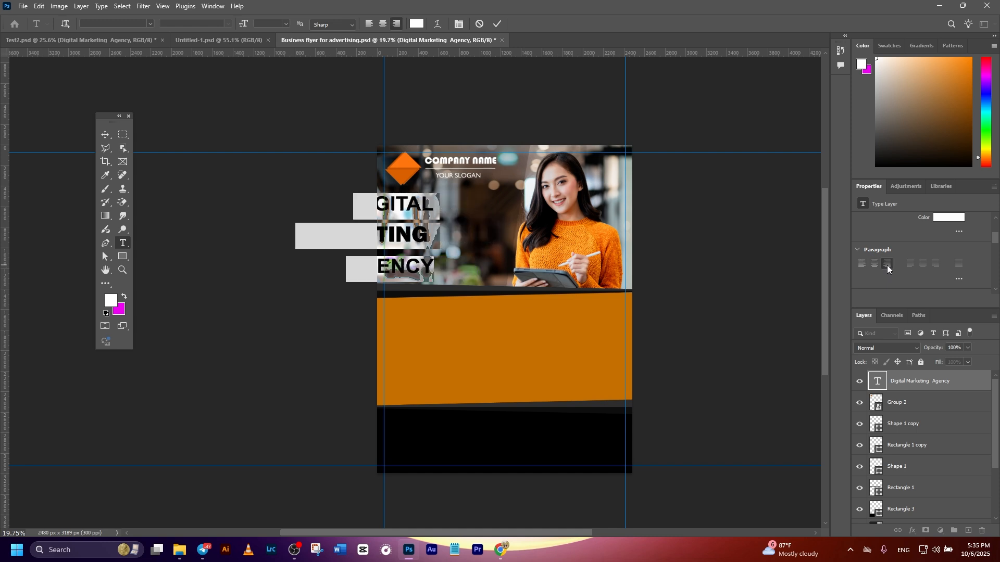
click(497, 24)
key(v)
drag(414, 210, 511, 211)
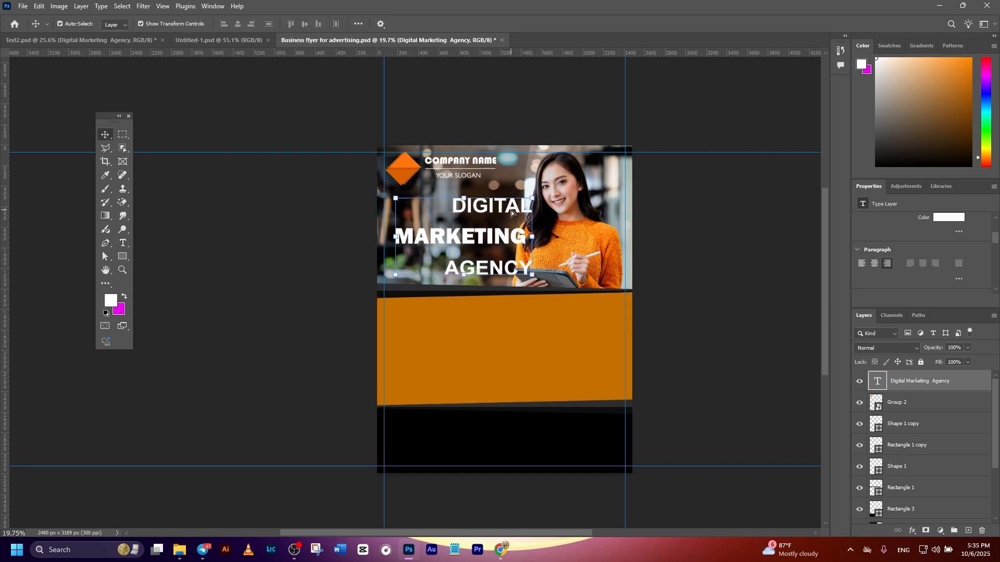
Step: Left-align the three-line heading and move it to the left margin guide below the logo
double_click(502, 207)
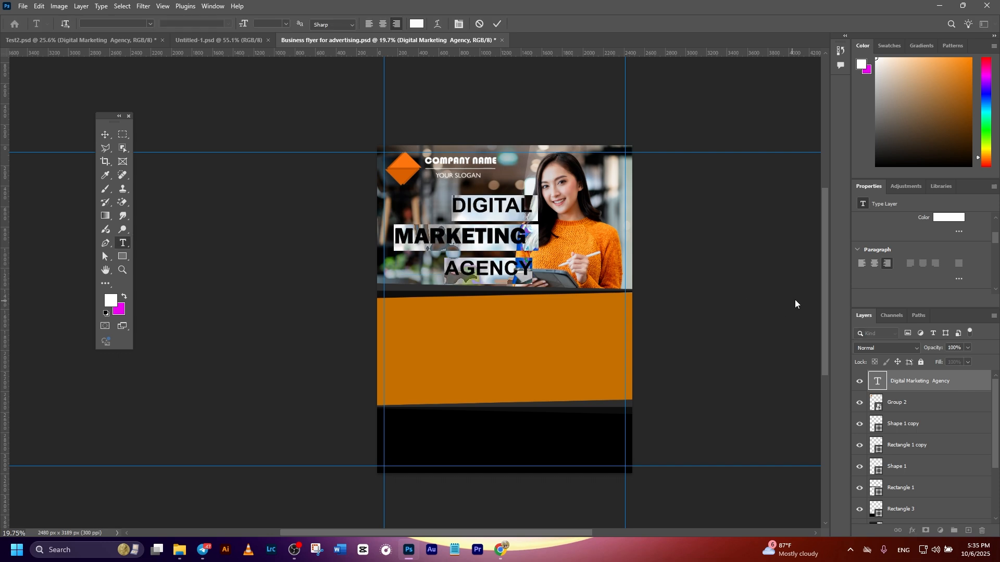
click(858, 266)
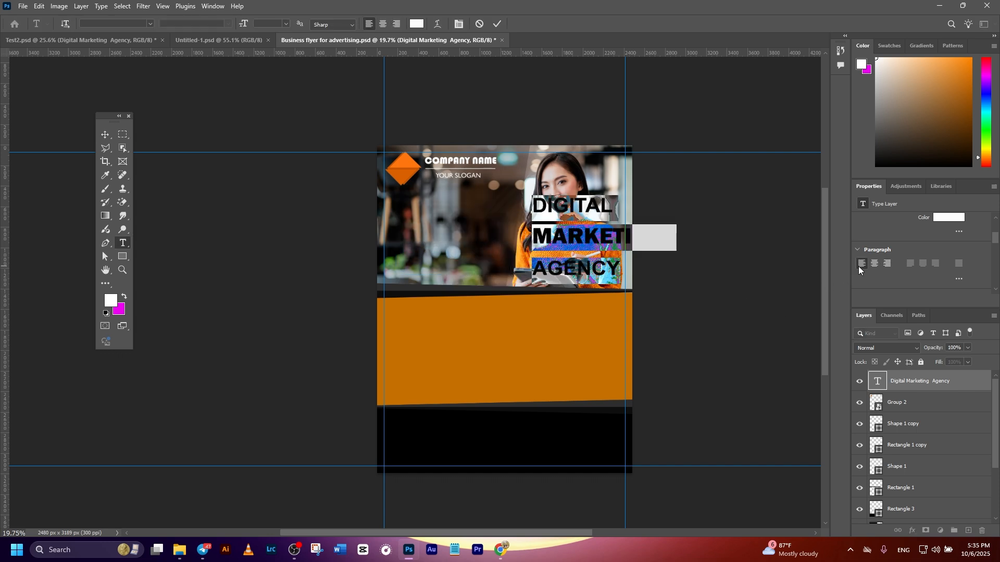
click(497, 23)
key(v)
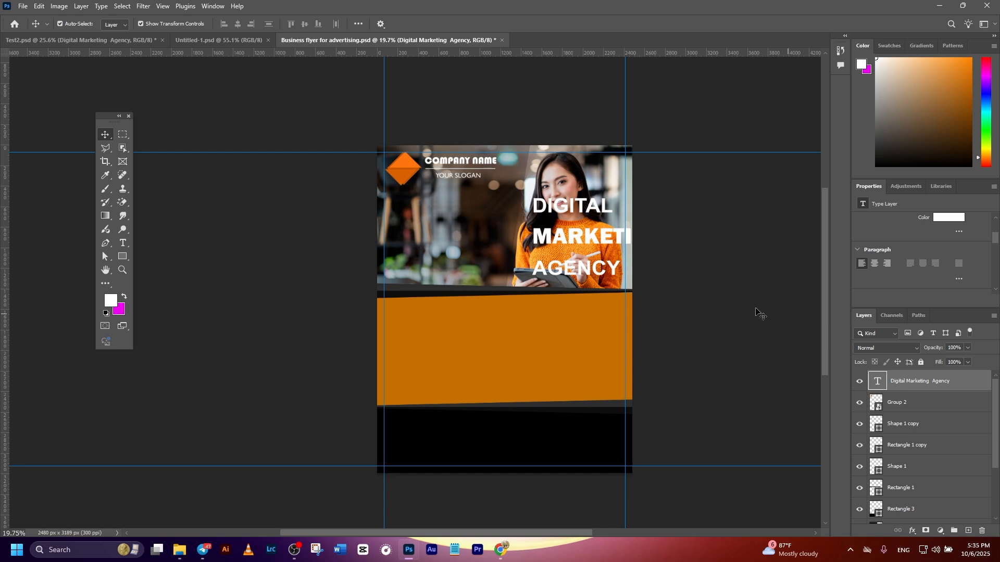
click(756, 312)
drag(593, 243, 442, 240)
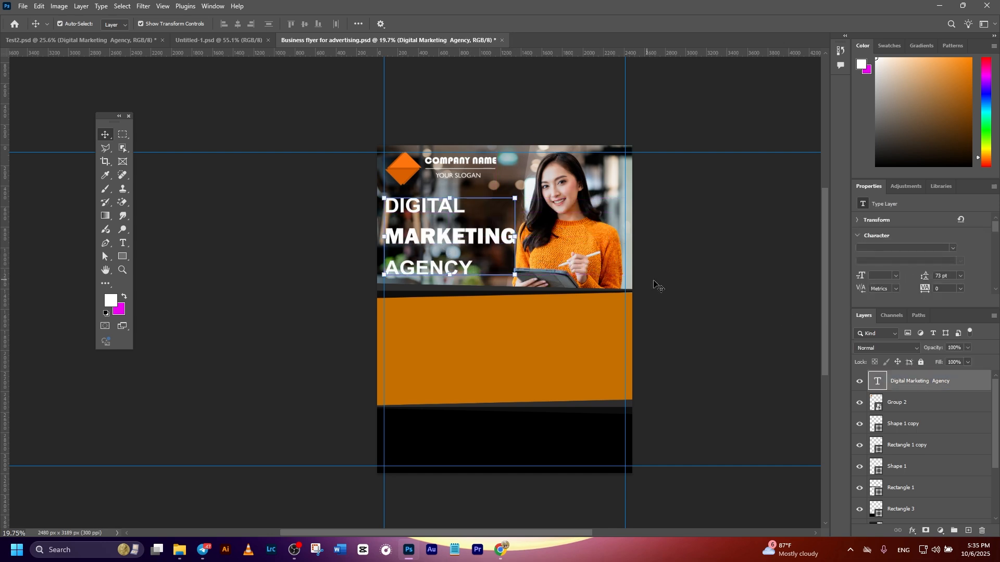
Step: Try other fonts such as Copperplate Gothic Bold on the heading word "MARKETING"
double_click(436, 239)
click(435, 240)
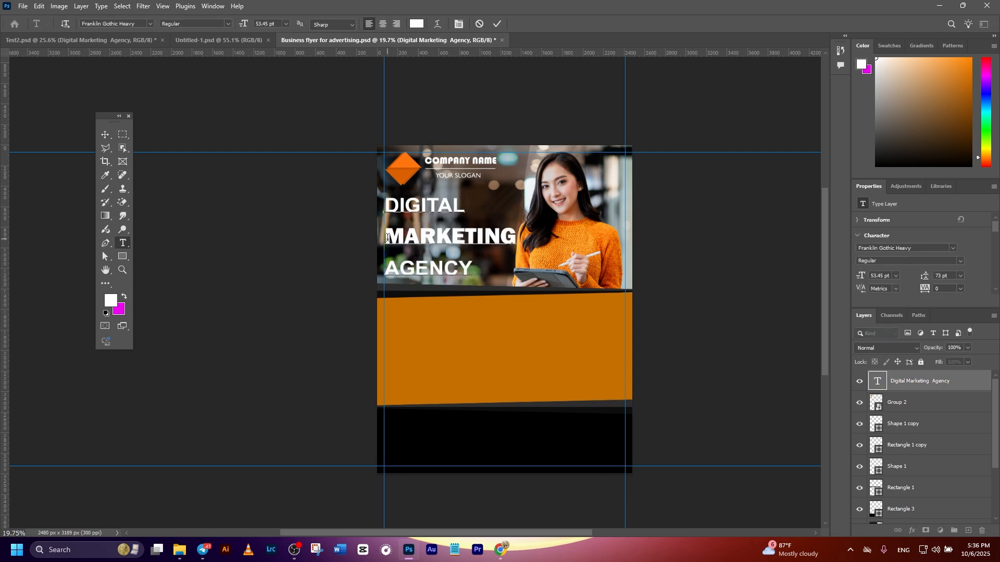
drag(387, 238, 577, 236)
click(953, 248)
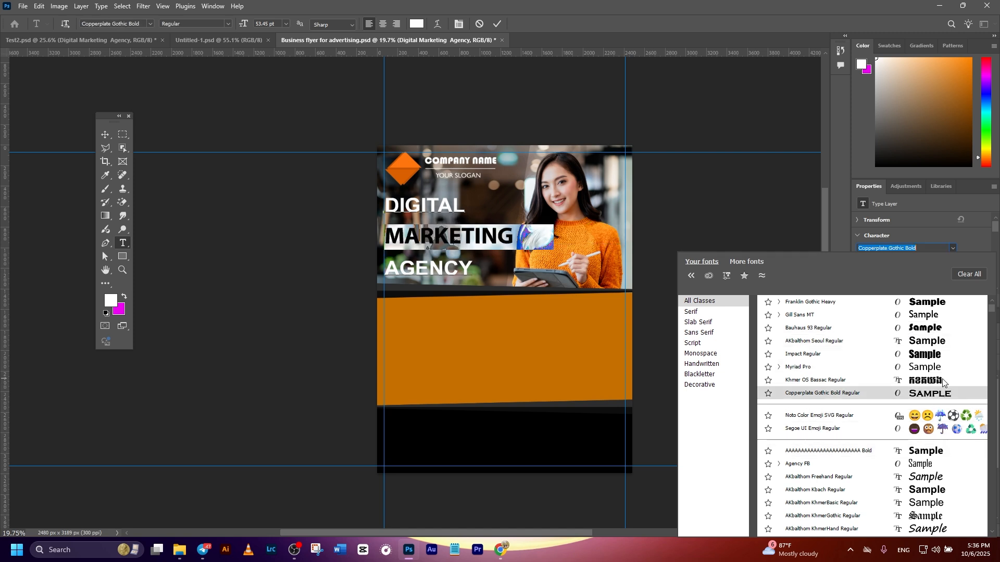
click(479, 26)
key(v)
click(448, 238)
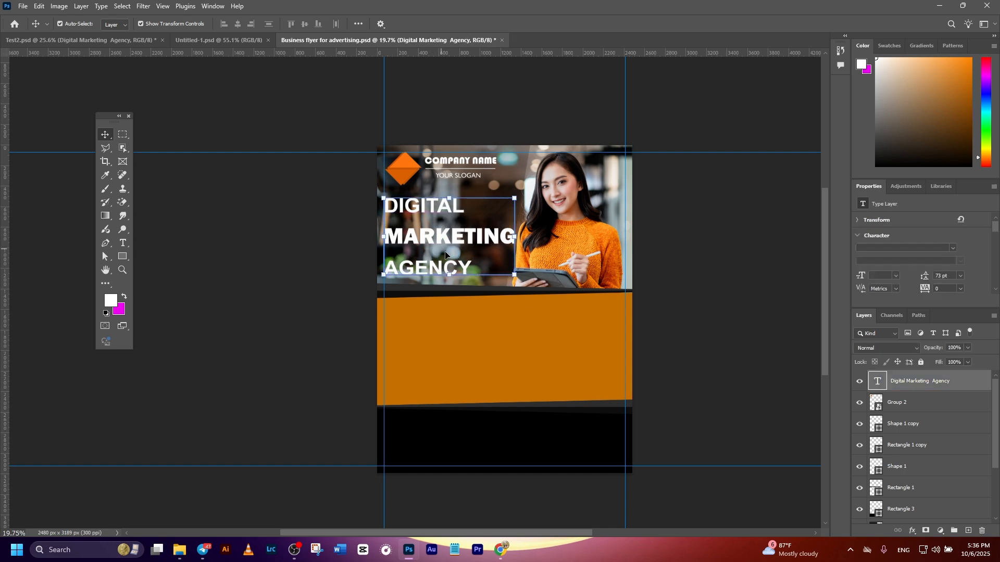
Step: Deselect the heading and save the flyer document
click(682, 297)
scroll(690, 296, down, 2)
key(ctrl+s)
scroll(752, 290, up, 1)
Step: Paste the "Our Service!" group above the heading layer and position it in the left half of the orange block, starting at the margin guide
click(906, 382)
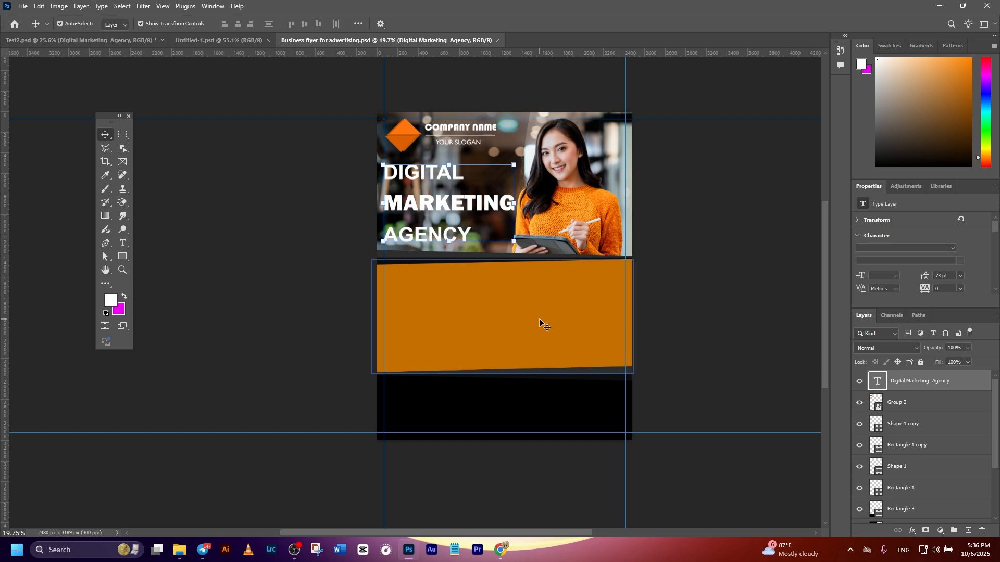
key(ctrl+v)
scroll(437, 306, up, 2)
scroll(437, 305, up, 2)
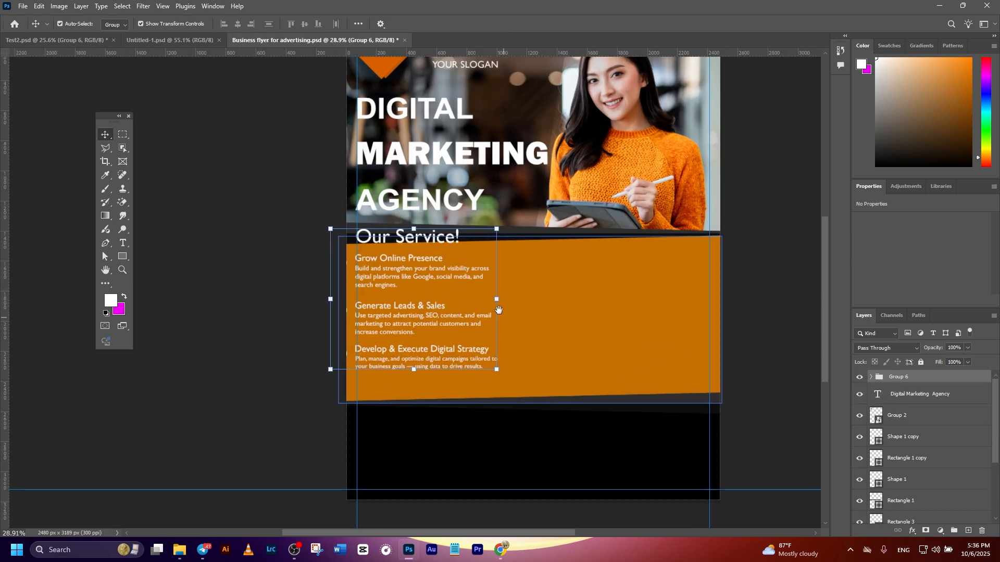
drag(419, 234, 446, 258)
click(733, 323)
drag(664, 251, 635, 274)
scroll(635, 274, down, 3)
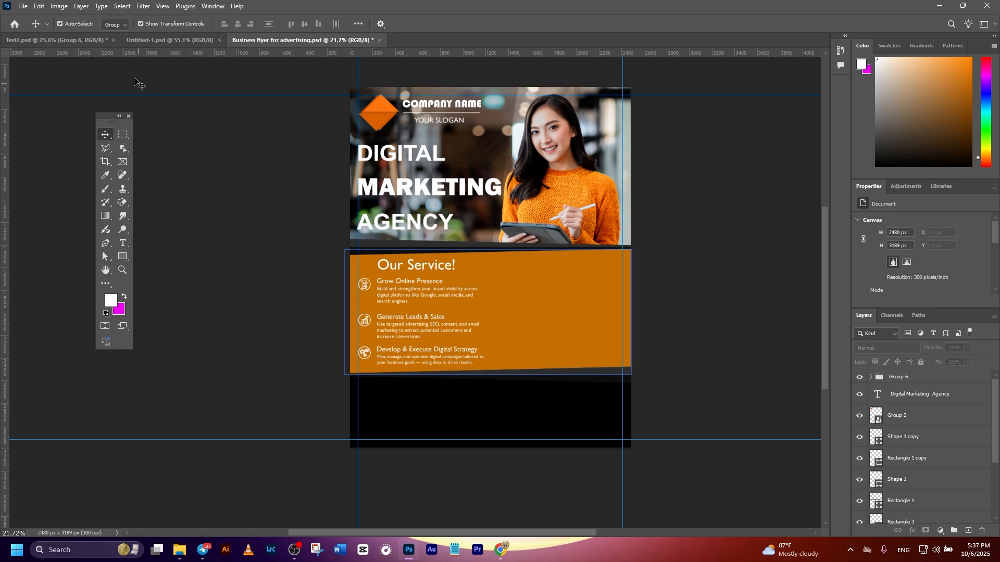
Step: Paste the "Why Choose Us?" group and place it in the right half of the orange block beside the services column
key(ctrl+v)
drag(647, 350, 545, 327)
scroll(407, 263, up, 2)
drag(408, 243, 461, 307)
key(ctrl+z)
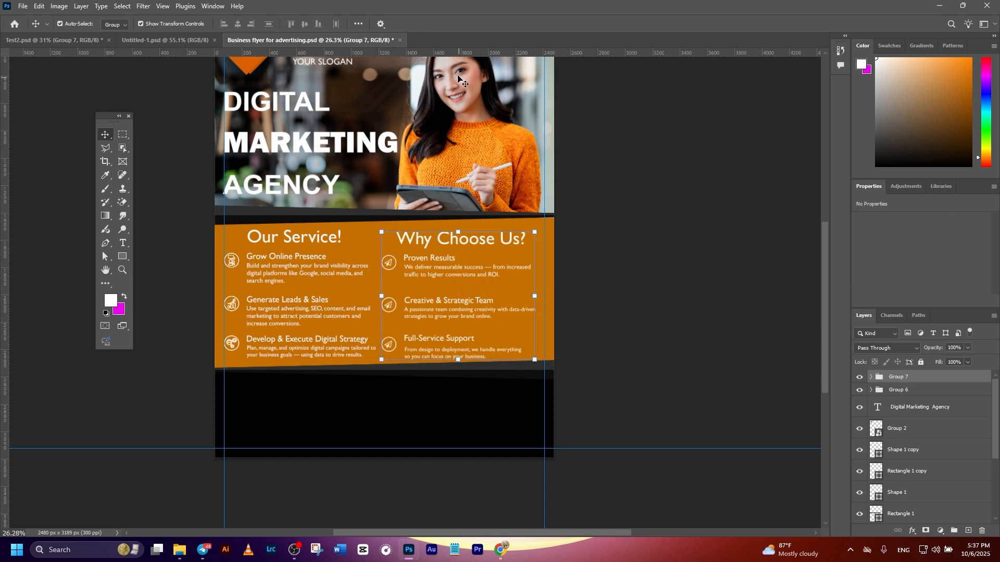
Step: Add a horizontal guide at the column headings and shift the "Why Choose Us?" group right, level with "Our Service!"
scroll(618, 166, up, 4)
drag(452, 53, 321, 284)
scroll(320, 284, up, 4)
scroll(322, 284, down, 4)
drag(581, 283, 632, 298)
scroll(577, 277, down, 2)
click(764, 351)
Step: Recolour the orange Rectangle 2 block to de6000 and move the horizontal guide off its headings to above the page
scroll(740, 354, down, 1)
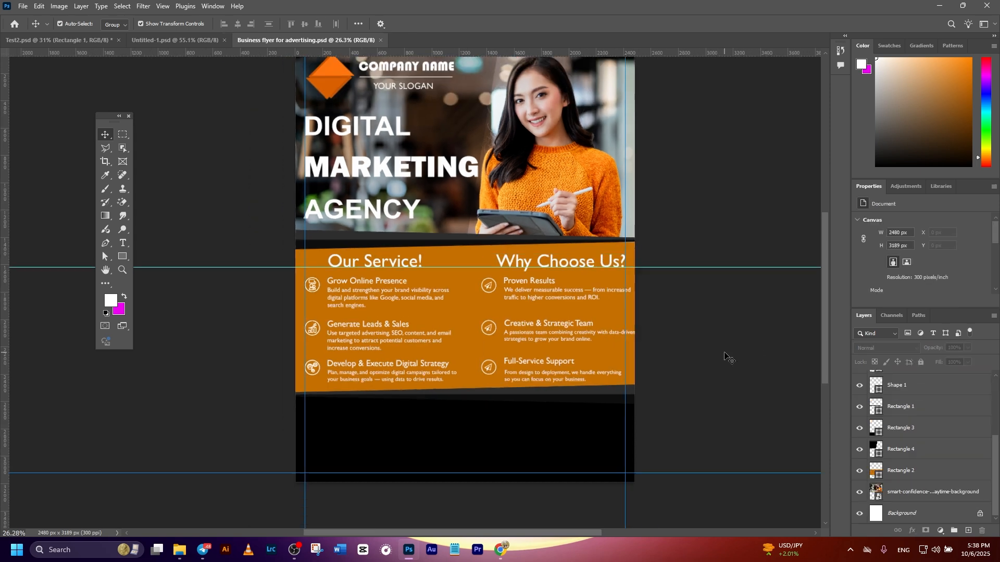
scroll(582, 379, down, 1)
scroll(581, 379, down, 1)
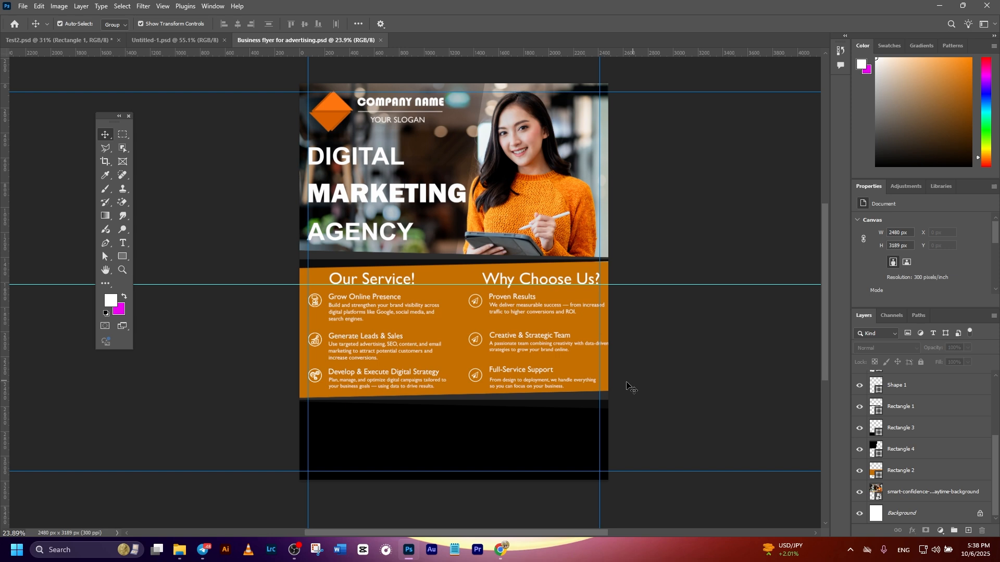
click(448, 306)
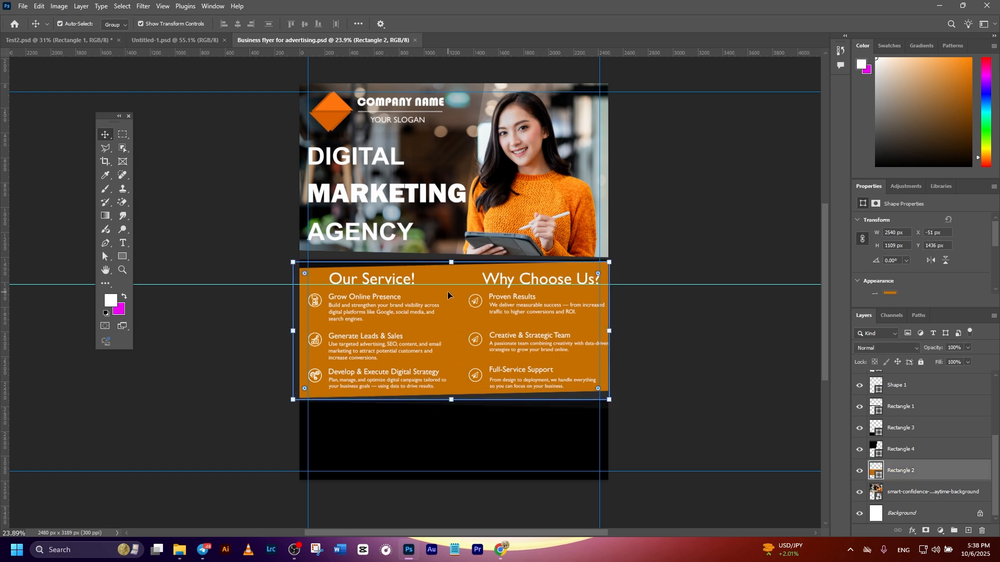
double_click(873, 470)
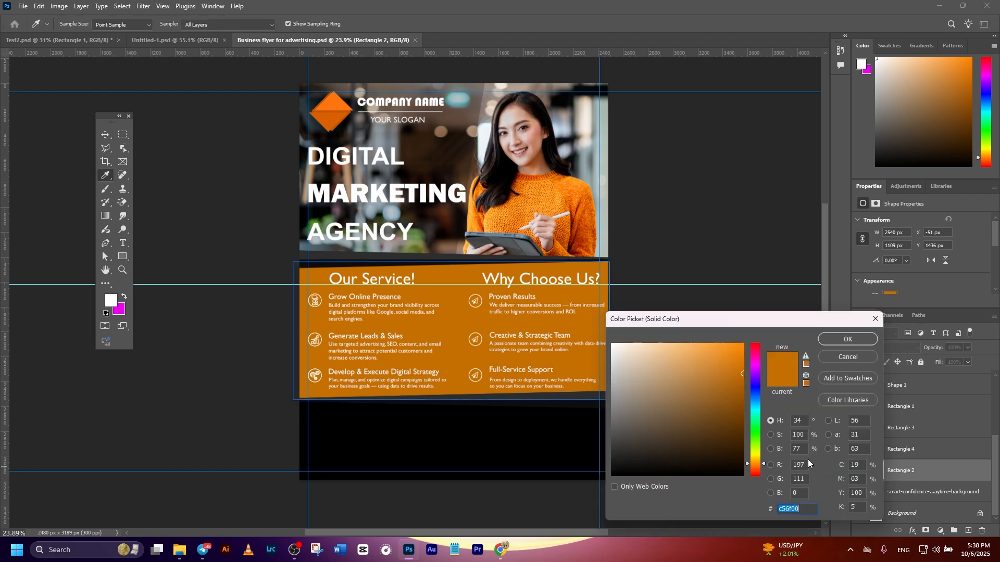
text(de6000)
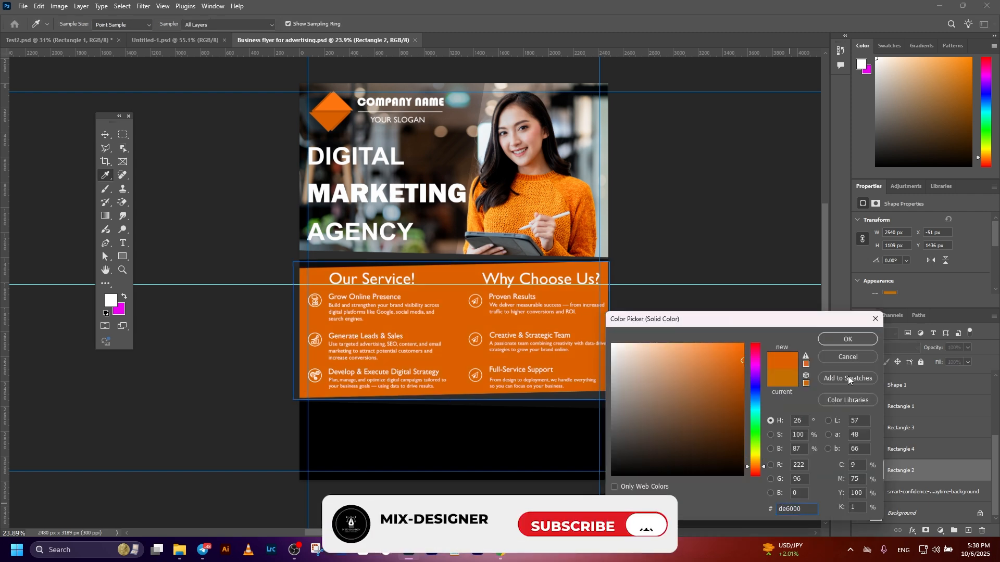
click(837, 340)
click(709, 312)
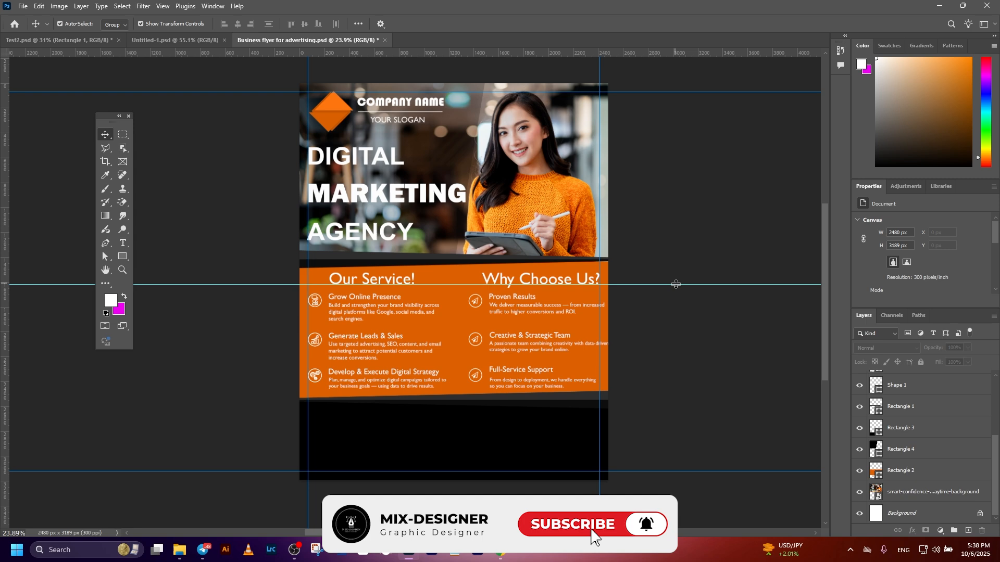
drag(680, 285, 692, 50)
Step: Draw a vertical line about 883 px long between the two text columns with the Line tool
scroll(554, 312, up, 1)
scroll(651, 310, down, 2)
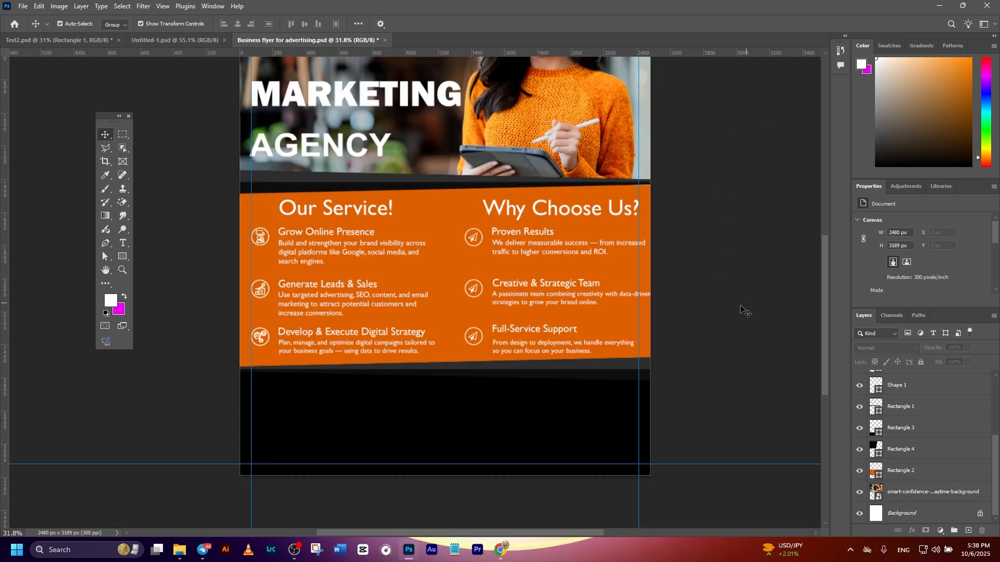
click(443, 214)
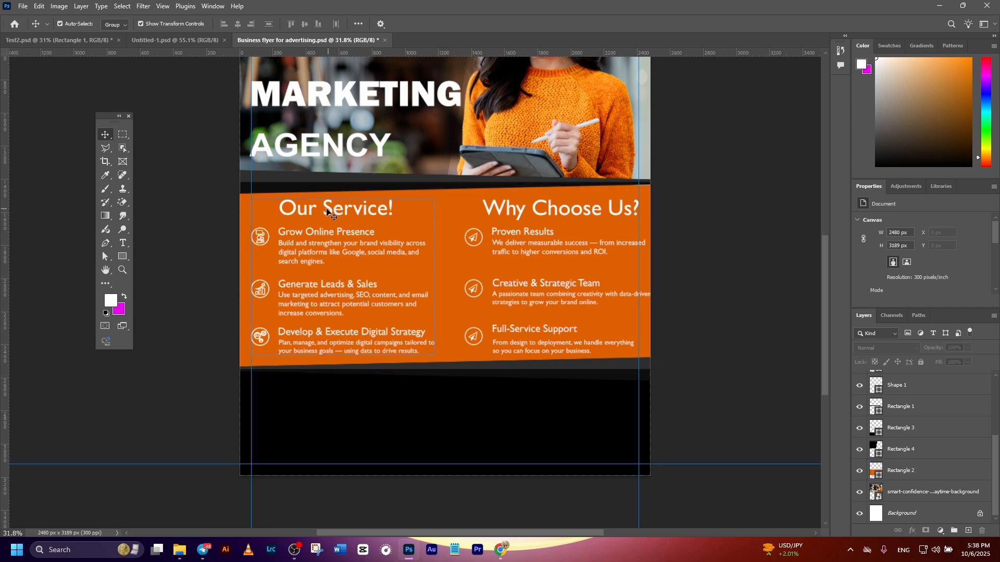
click(572, 246)
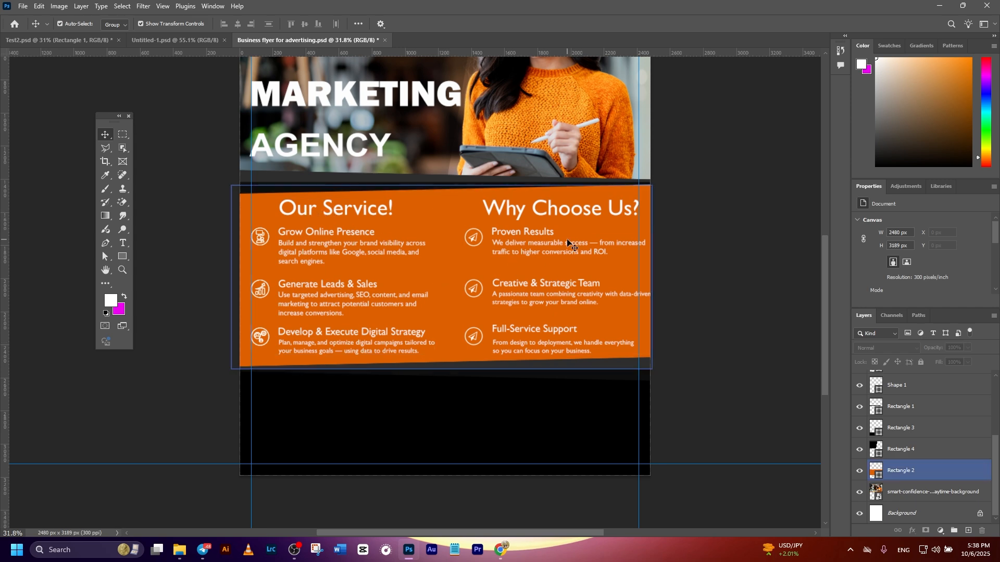
click(568, 241)
click(125, 255)
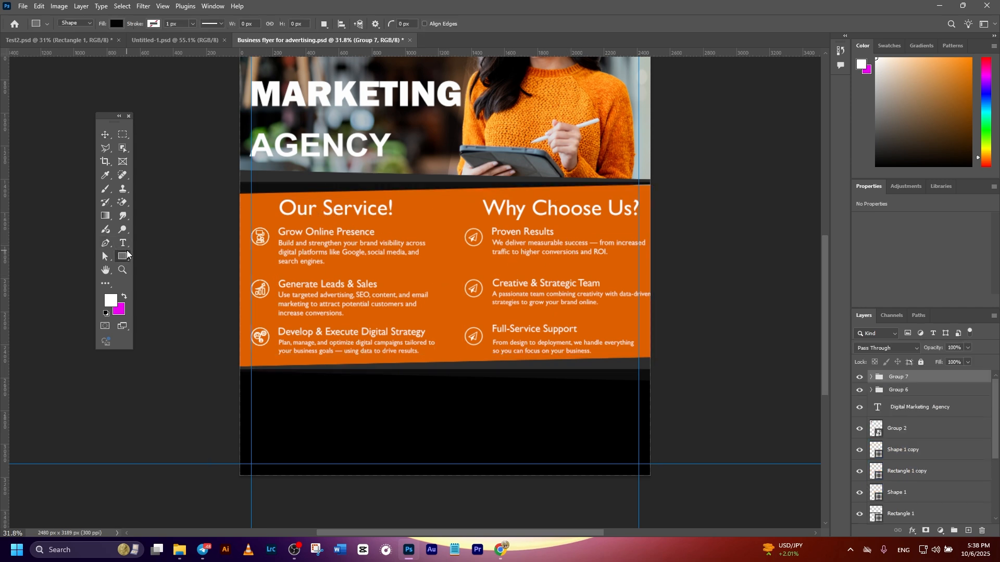
right_click(127, 250)
click(155, 295)
drag(444, 208, 445, 354)
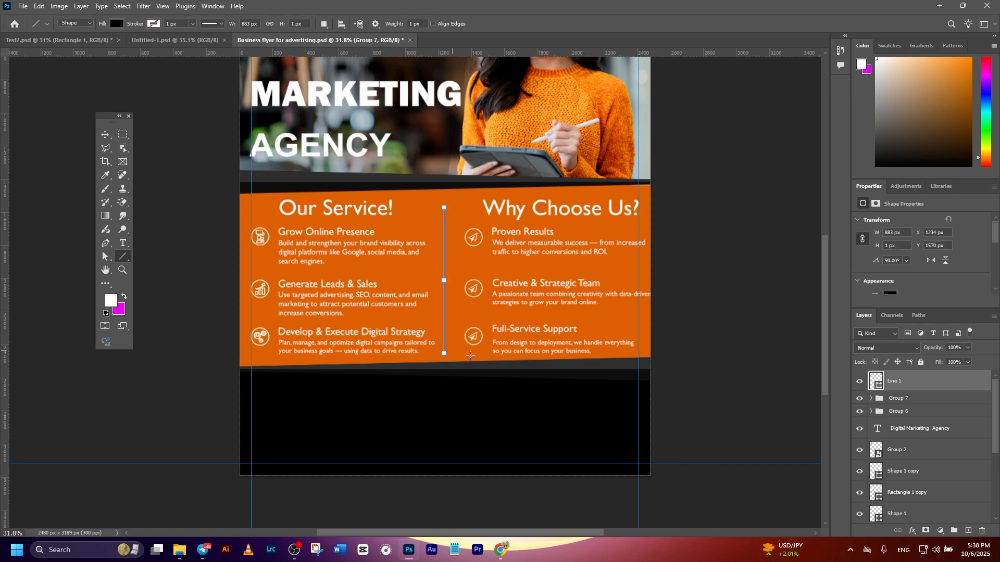
click(104, 135)
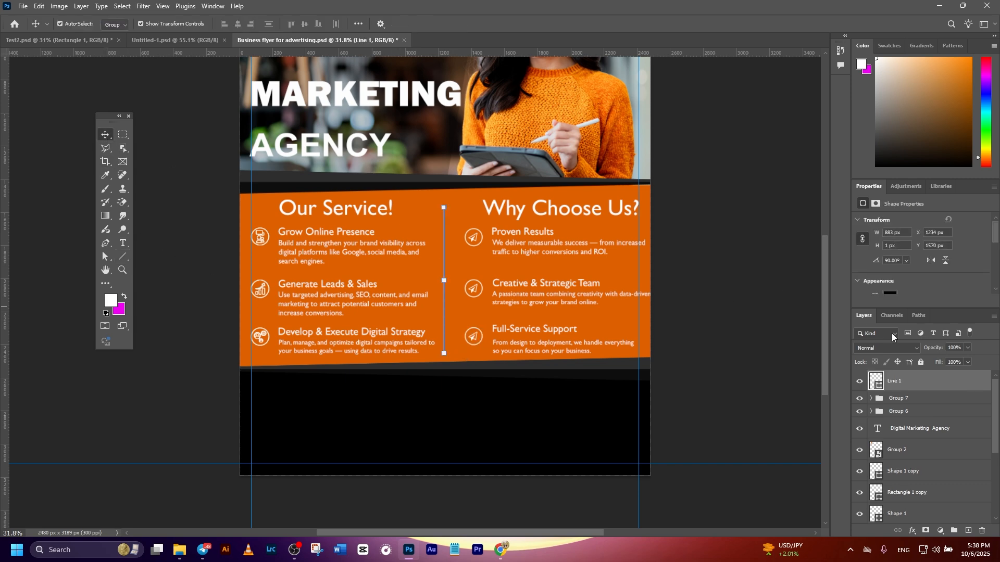
Step: Give the vertical divider line no fill and a white 5 px stroke
scroll(650, 312, up, 1)
scroll(919, 260, down, 2)
click(891, 245)
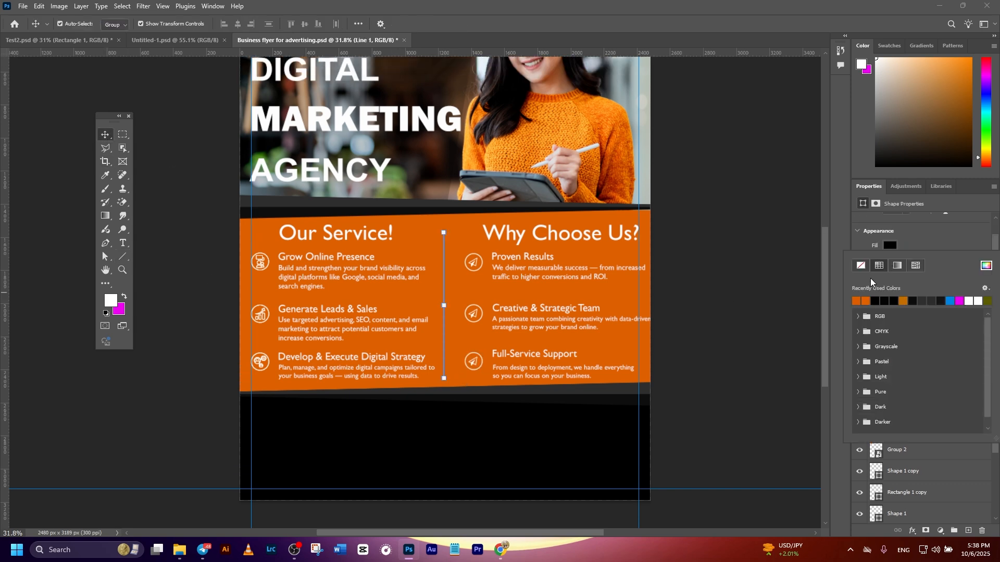
click(867, 265)
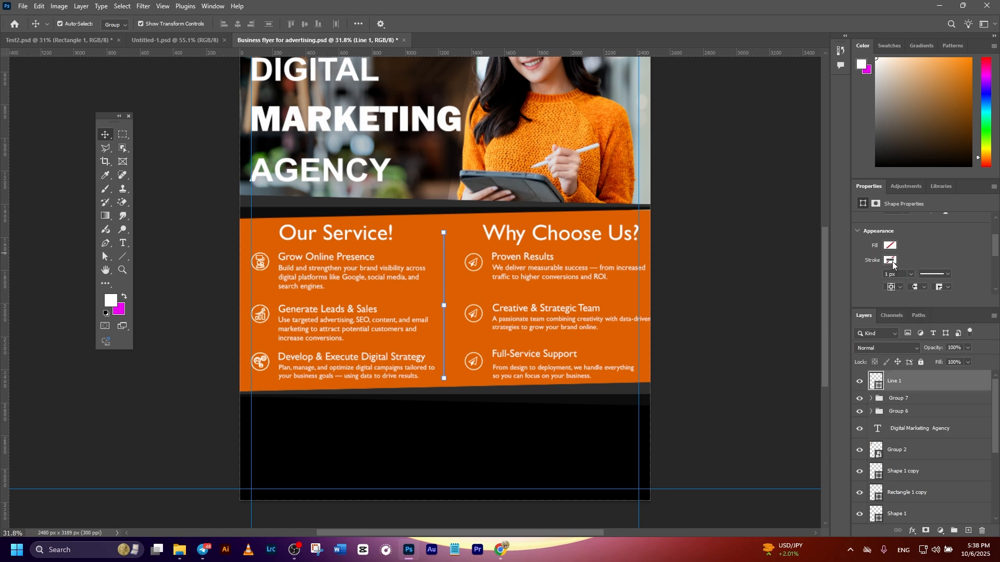
click(891, 261)
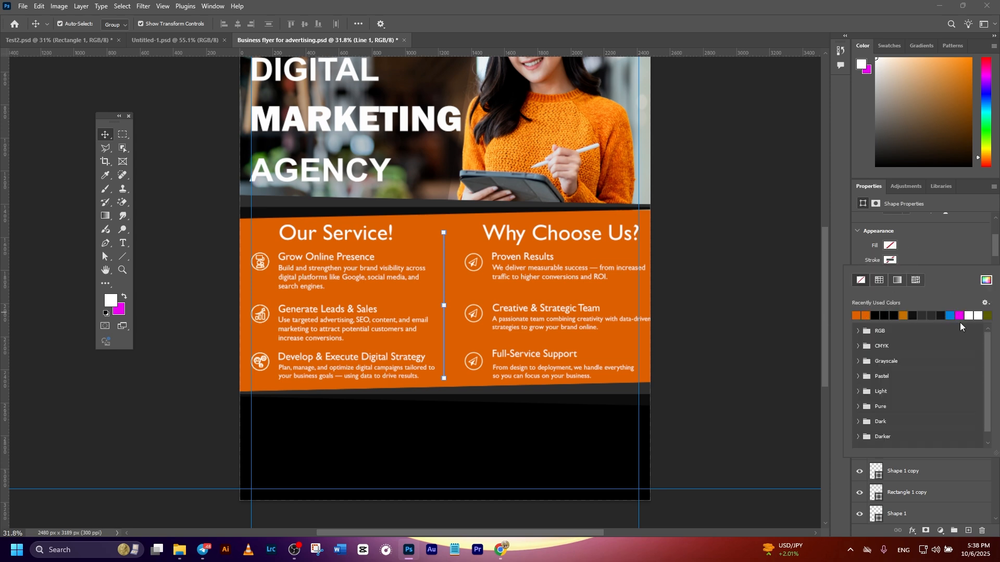
click(969, 315)
click(904, 261)
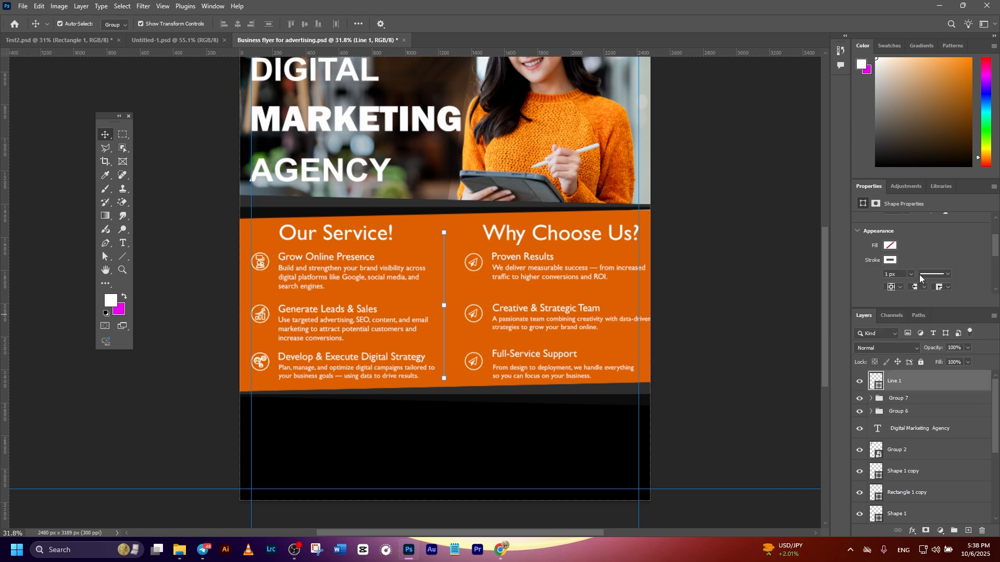
click(892, 274)
text(5)
key(Return)
click(195, 140)
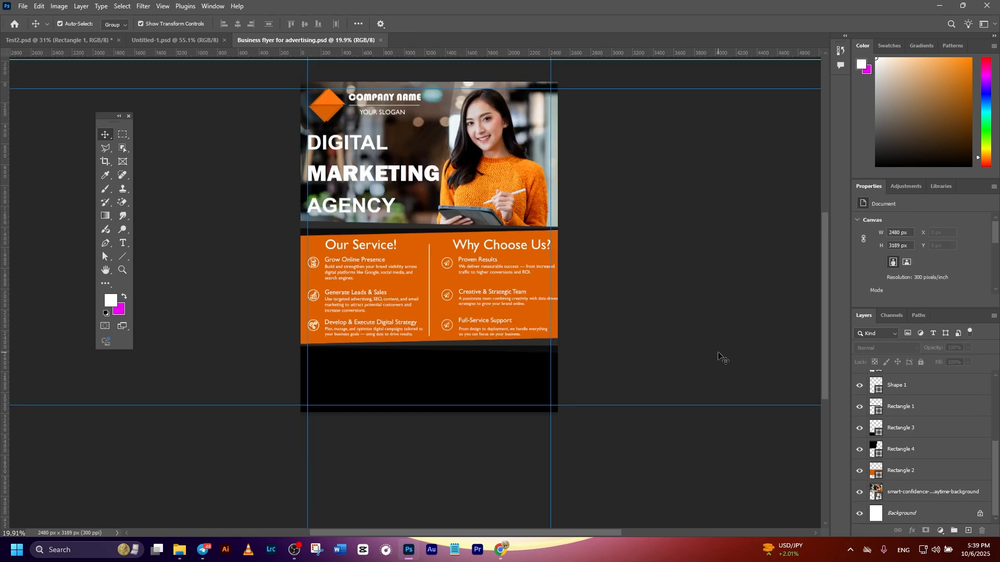
Step: Bring the "CONTACT US" text and icons from Test2.psd into the black footer and align them inside the left margin guide
drag(292, 40, 345, 384)
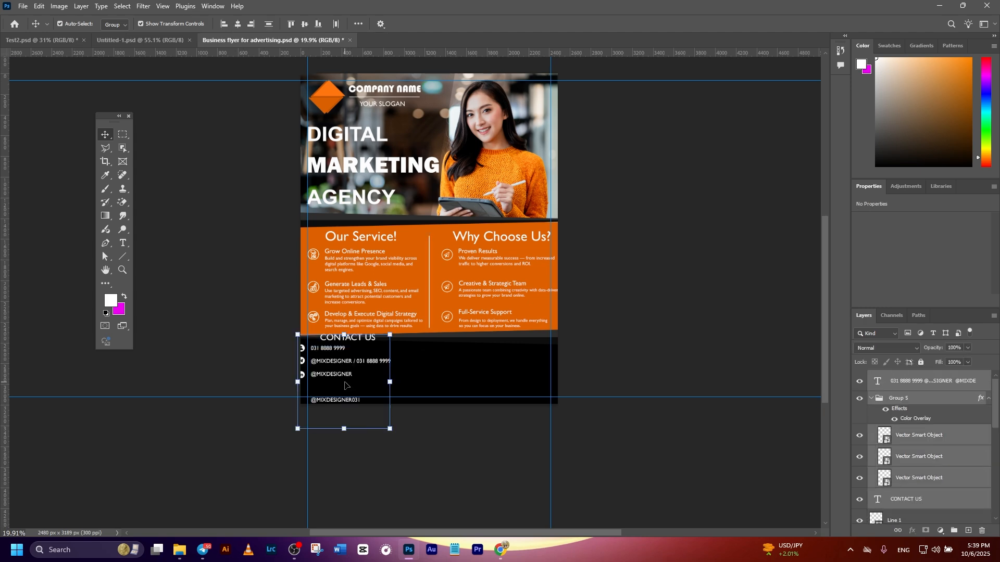
scroll(351, 384, up, 7)
drag(445, 392, 443, 384)
drag(326, 350, 345, 375)
scroll(431, 368, down, 4)
click(558, 475)
Step: Position the address text with its location icon in the right half of the footer, inside the right margin guide beside the contact details
drag(704, 396, 656, 379)
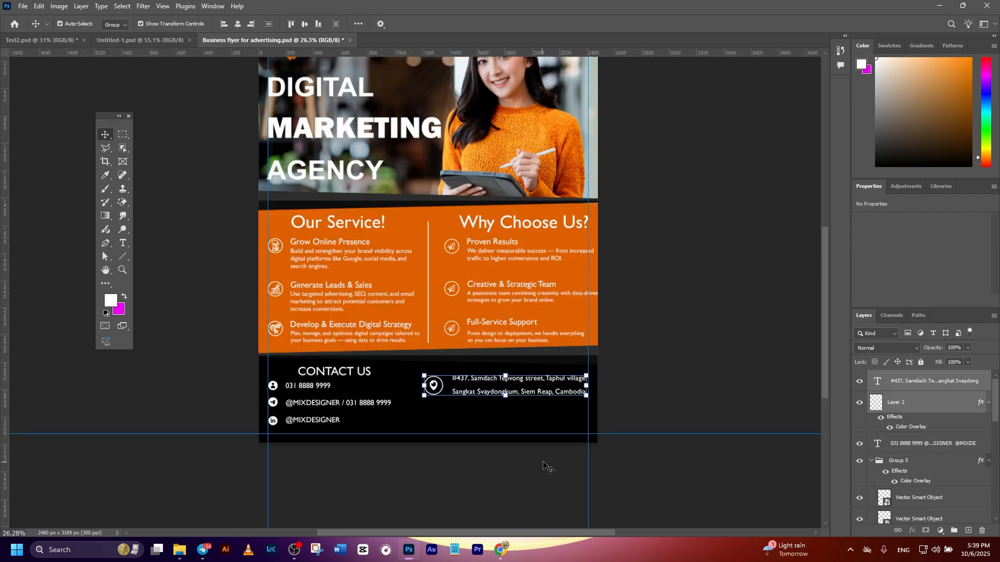
scroll(547, 467, down, 1)
scroll(584, 379, up, 5)
drag(490, 351, 494, 373)
click(655, 357)
scroll(655, 359, down, 4)
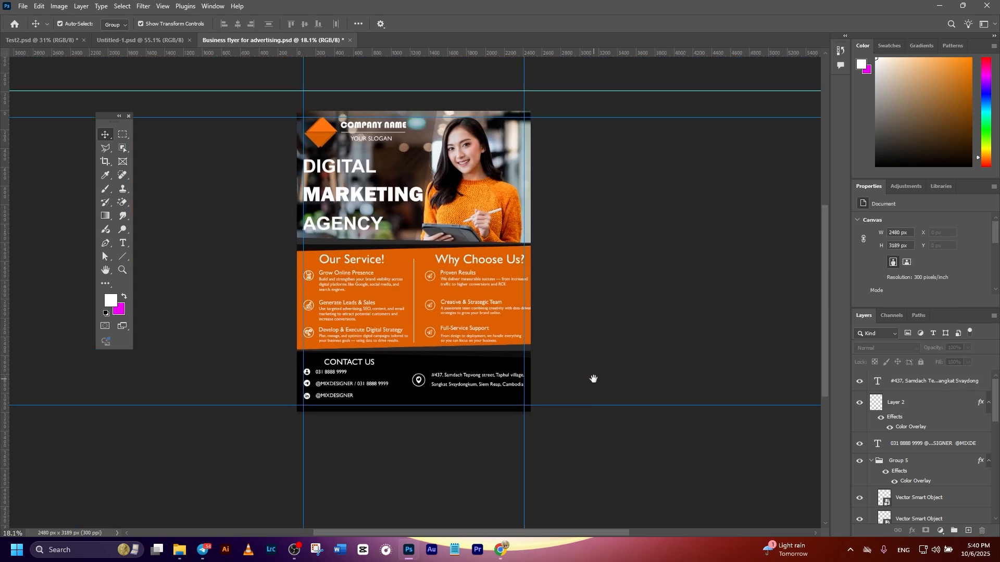
click(964, 428)
click(632, 317)
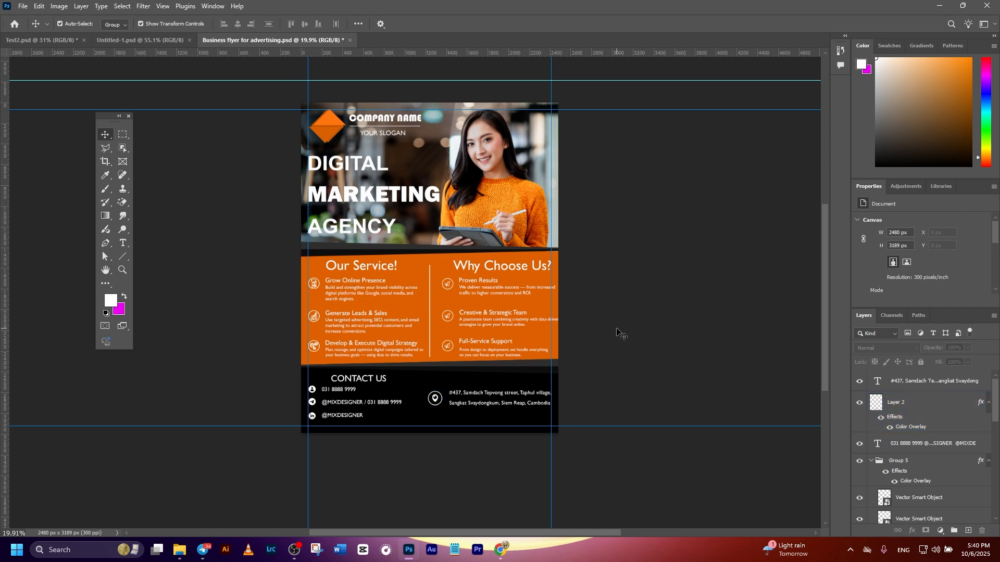
scroll(589, 233, up, 1)
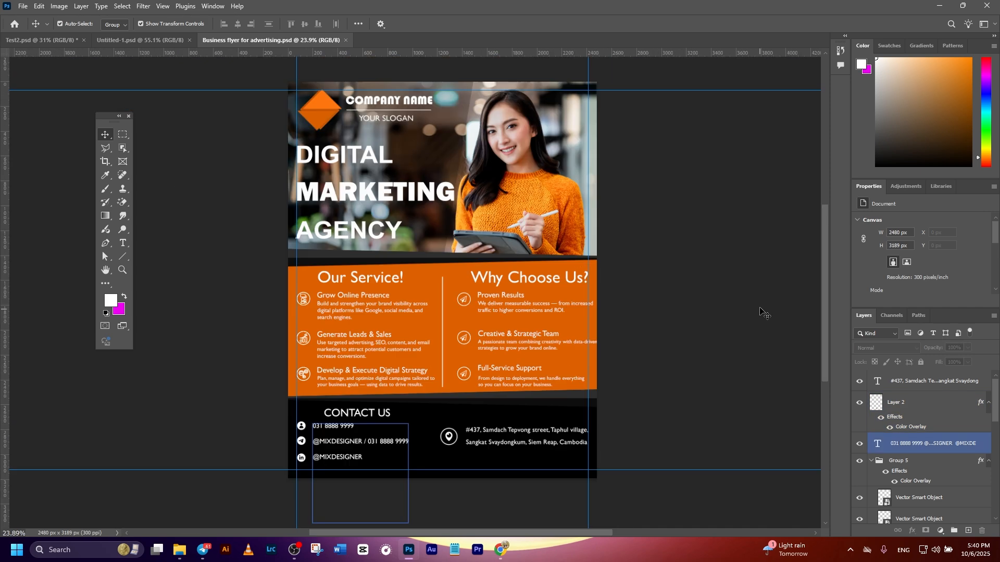
click(946, 406)
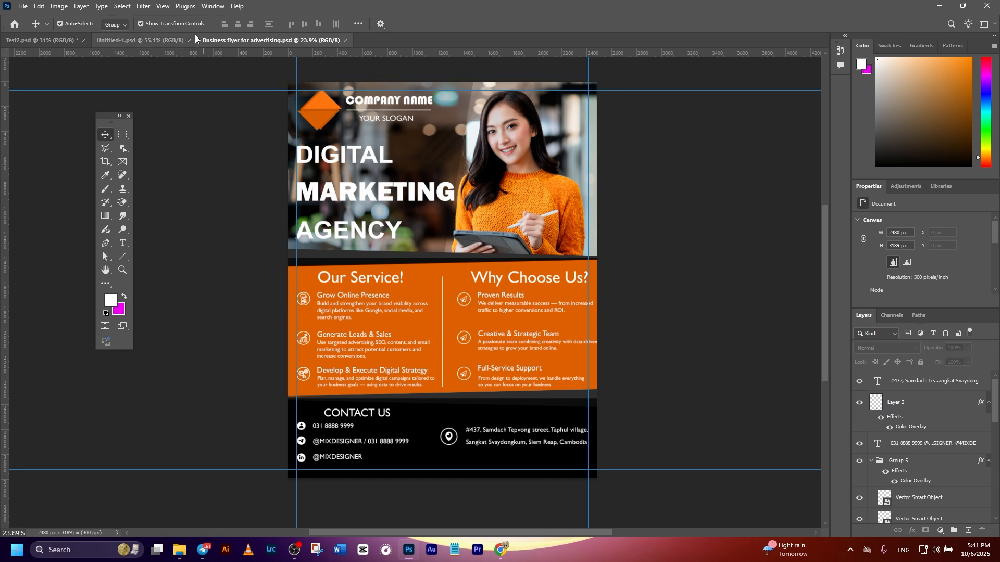
Step: Clear all canvas guides from the flyer document
click(163, 6)
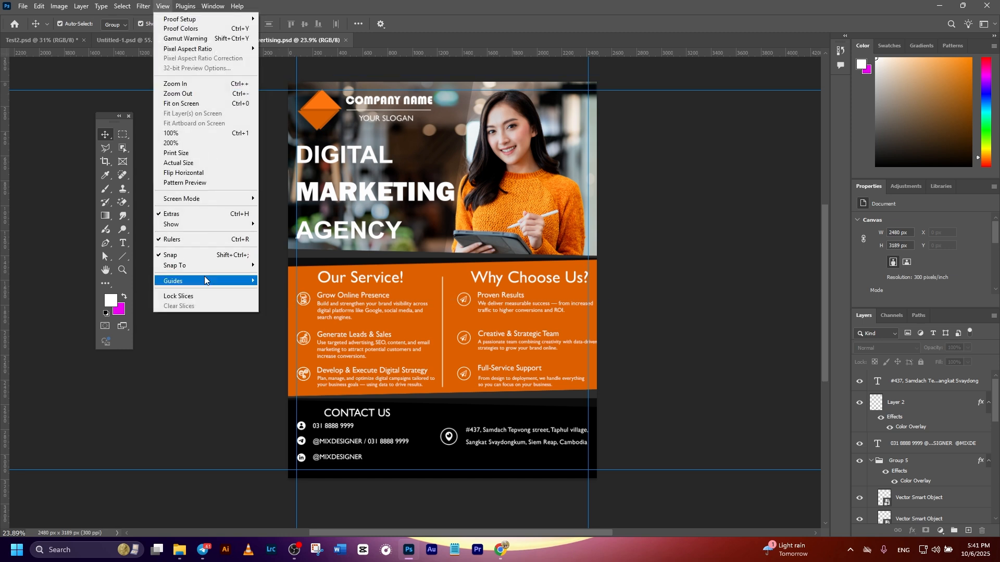
mouse_move(229, 283)
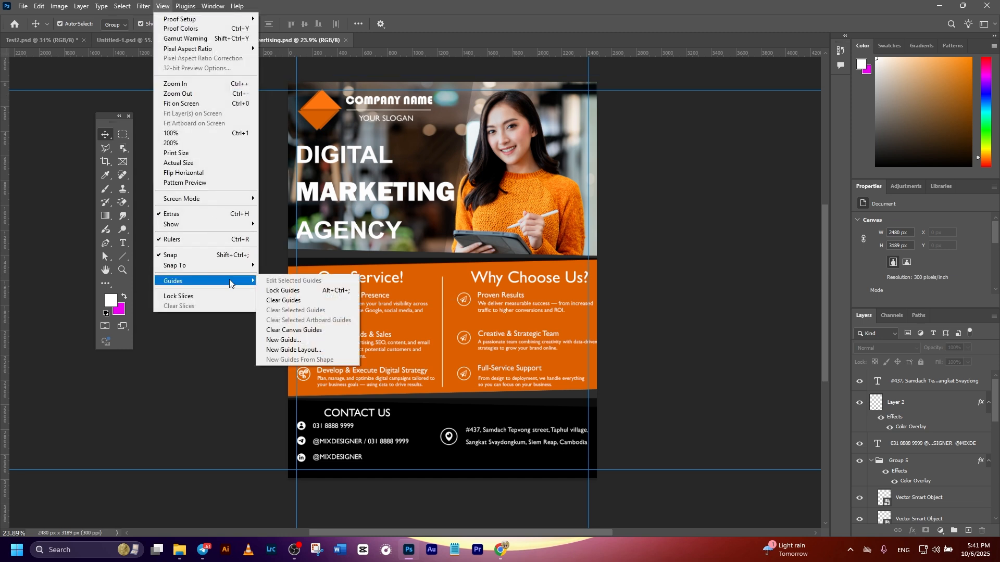
click(285, 330)
Step: Quick-export the flyer as a JPG named "Business flyer for advertising.jpg" into the Business Flyer folder
scroll(682, 289, up, 1)
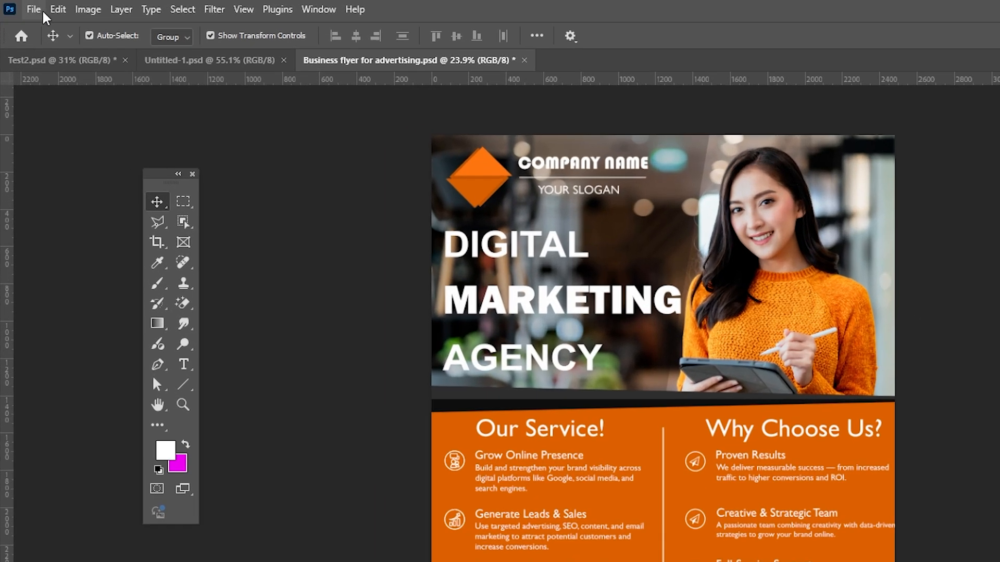
click(22, 5)
mouse_move(56, 259)
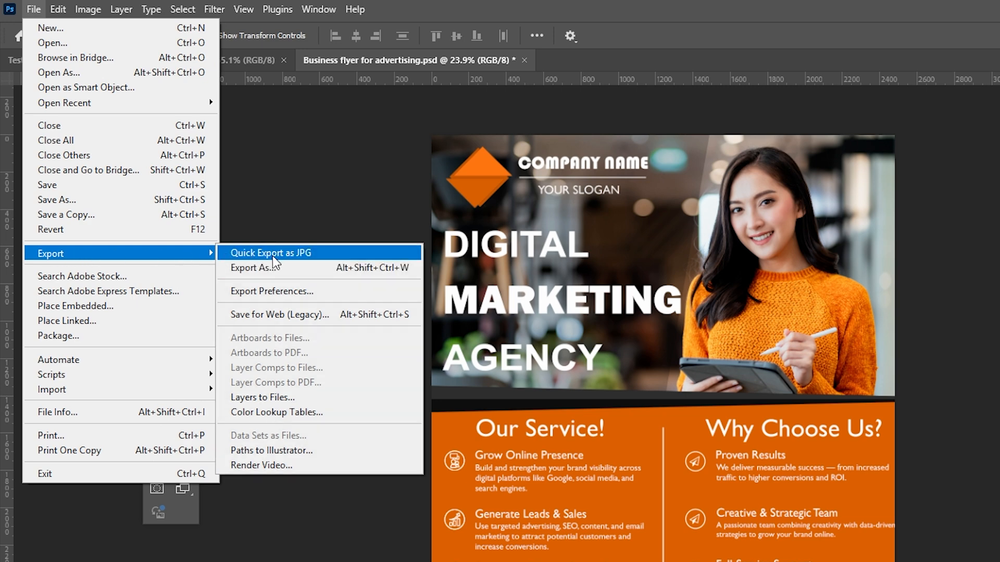
click(301, 255)
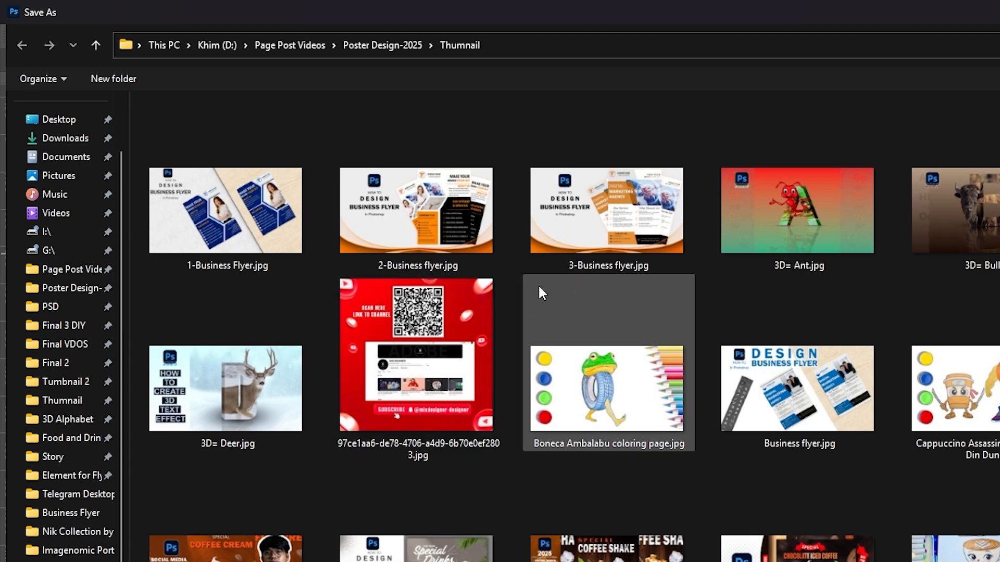
click(108, 514)
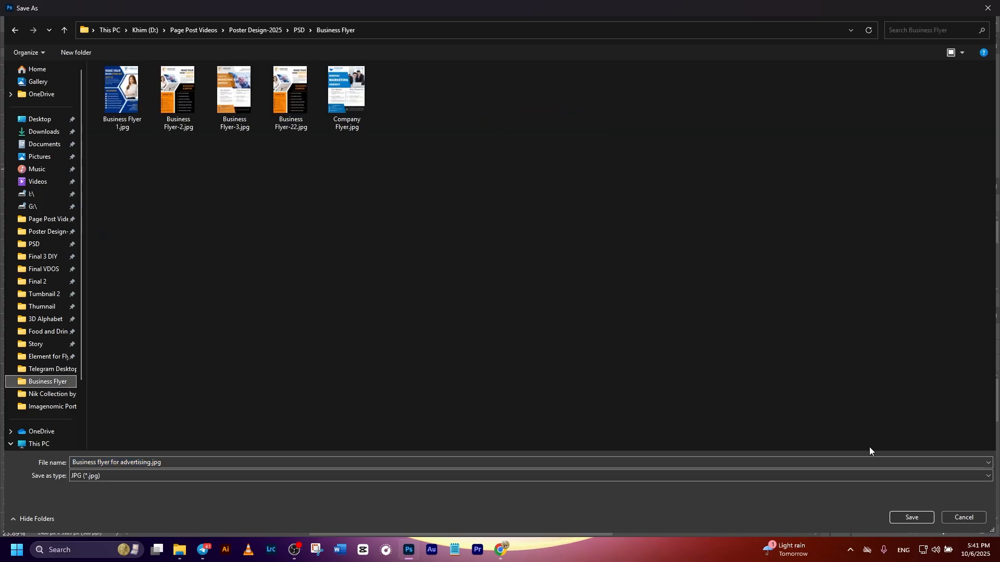
click(919, 521)
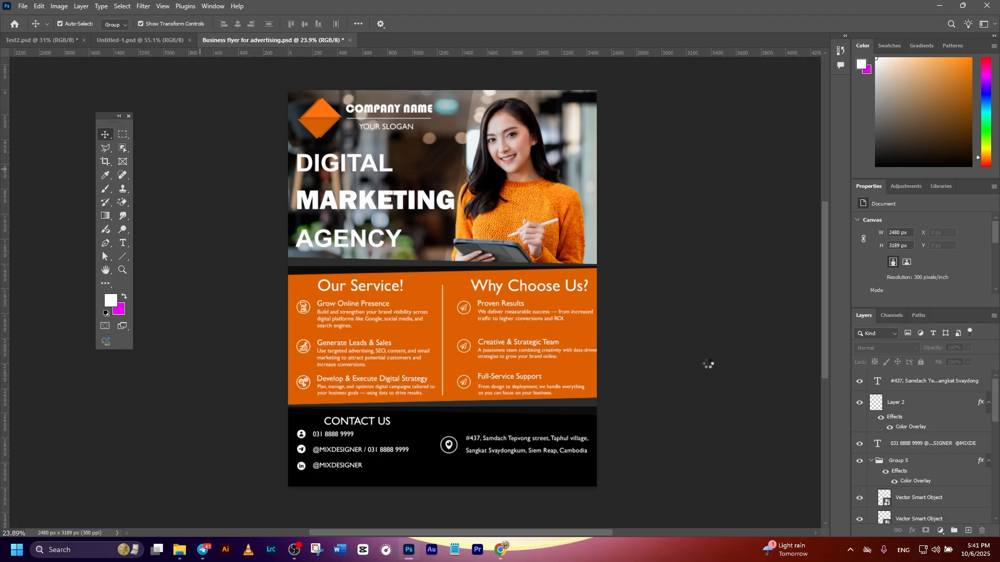